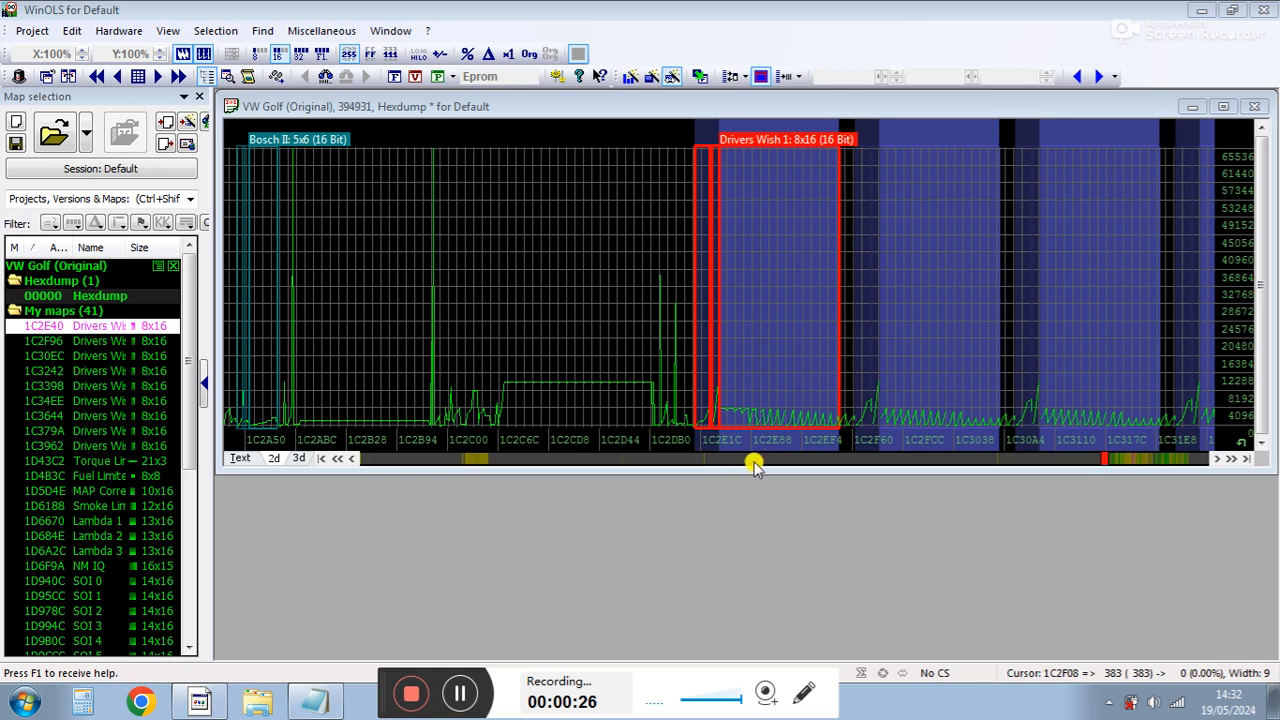
click(320, 705)
click(320, 705)
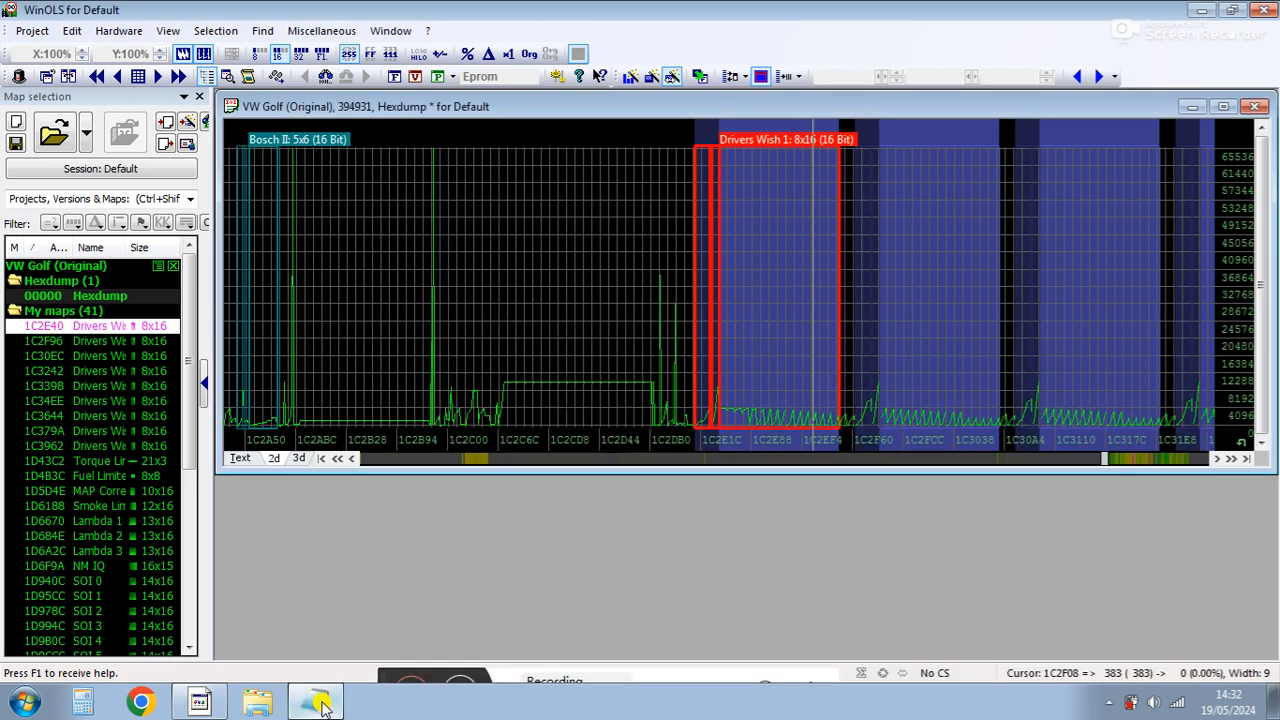
Open each of the three Drivers Wish maps in turn, inspect their torque request values, and close them.
double_click(778, 311)
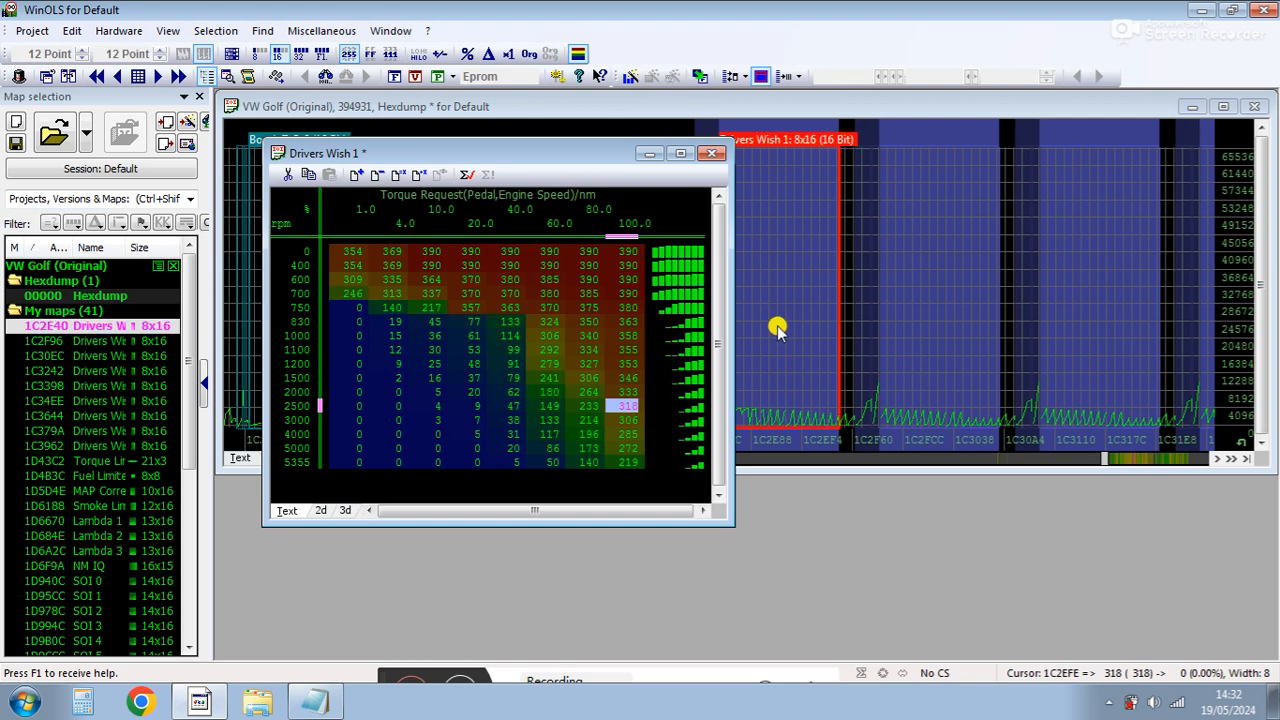
click(320, 404)
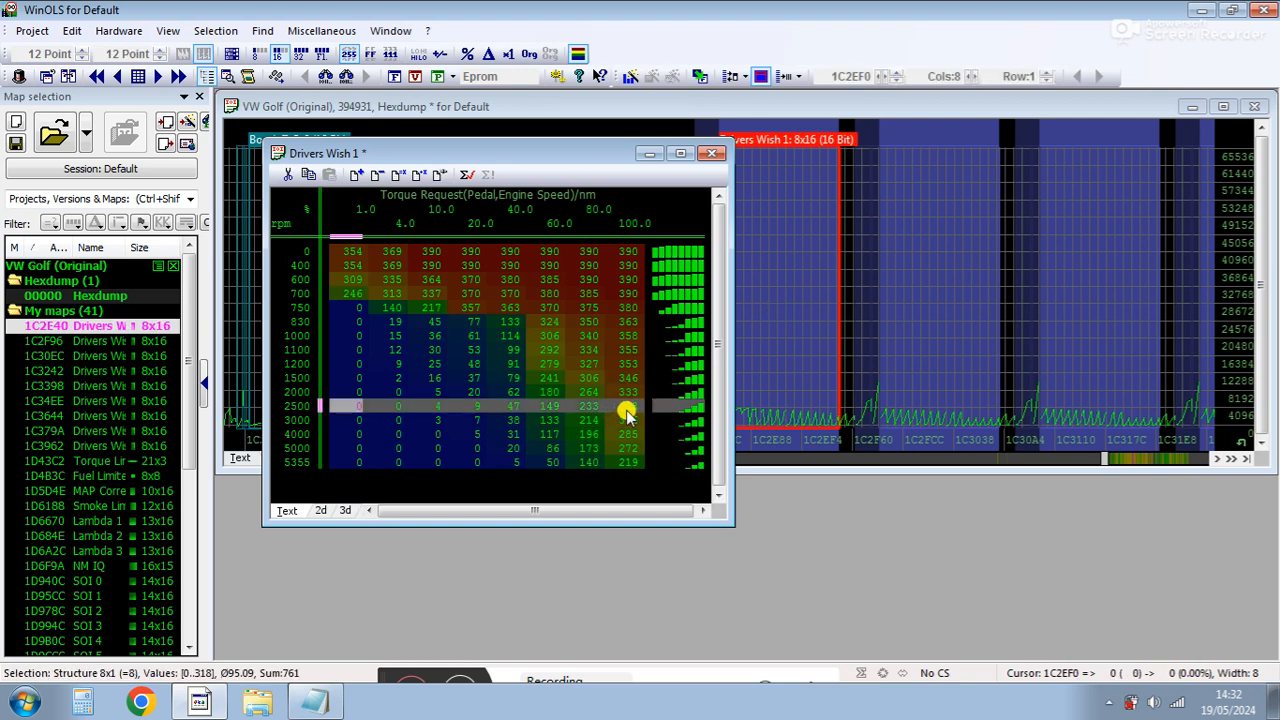
click(712, 153)
double_click(940, 288)
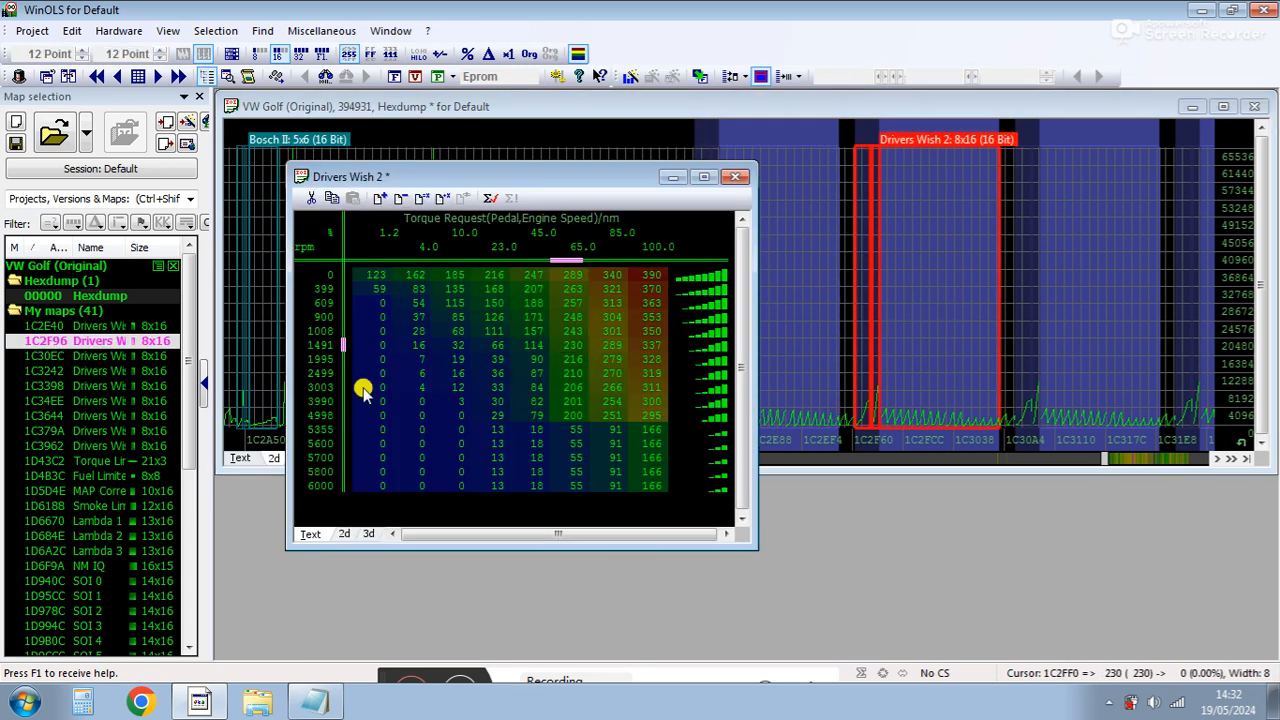
click(652, 373)
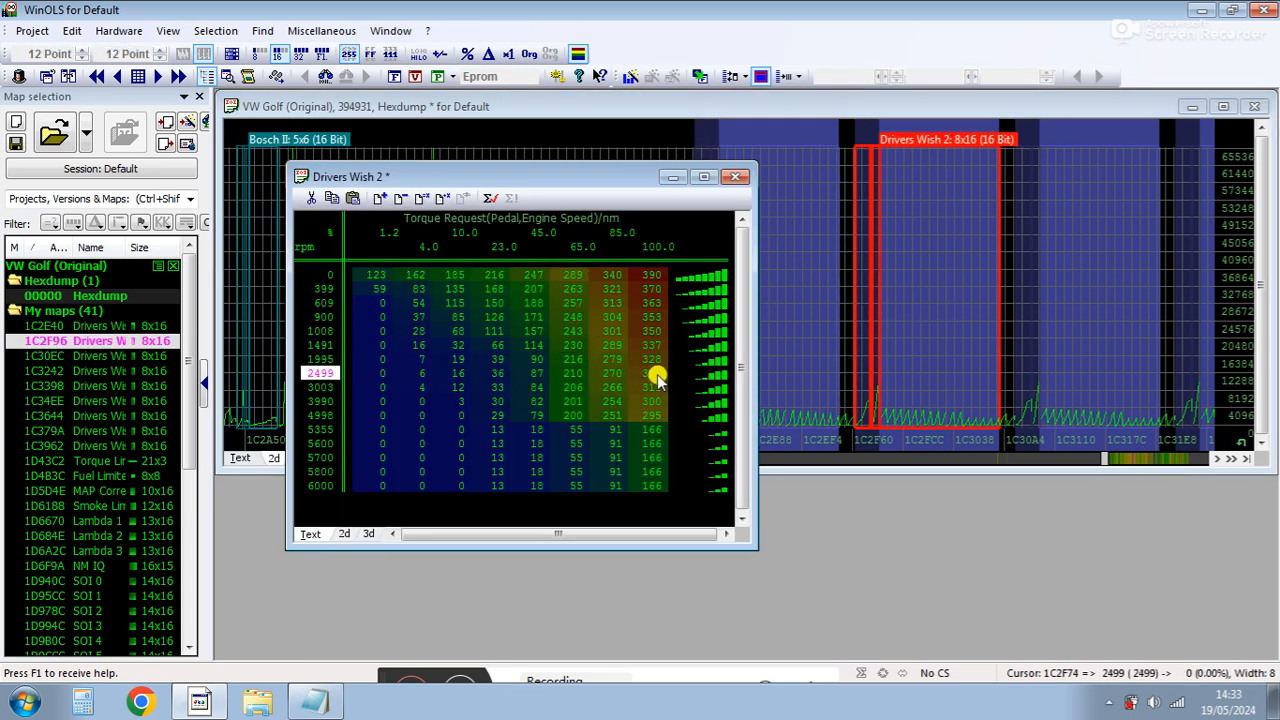
click(735, 176)
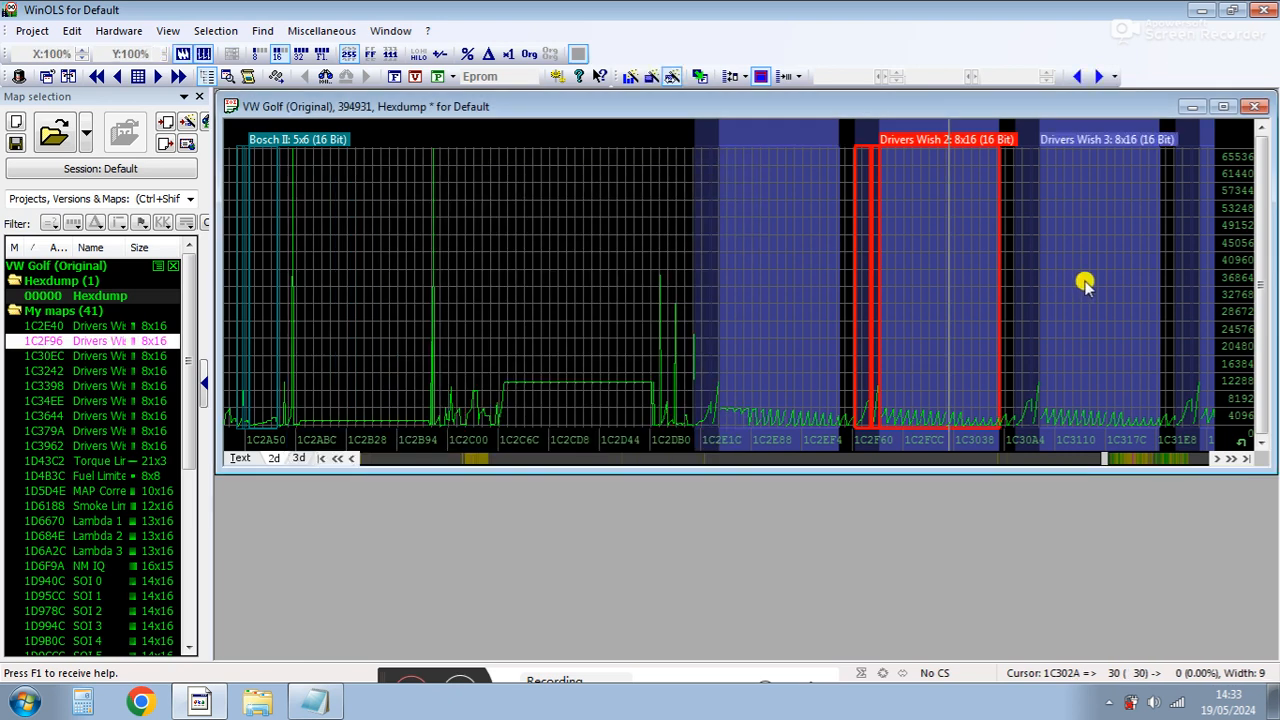
double_click(1118, 288)
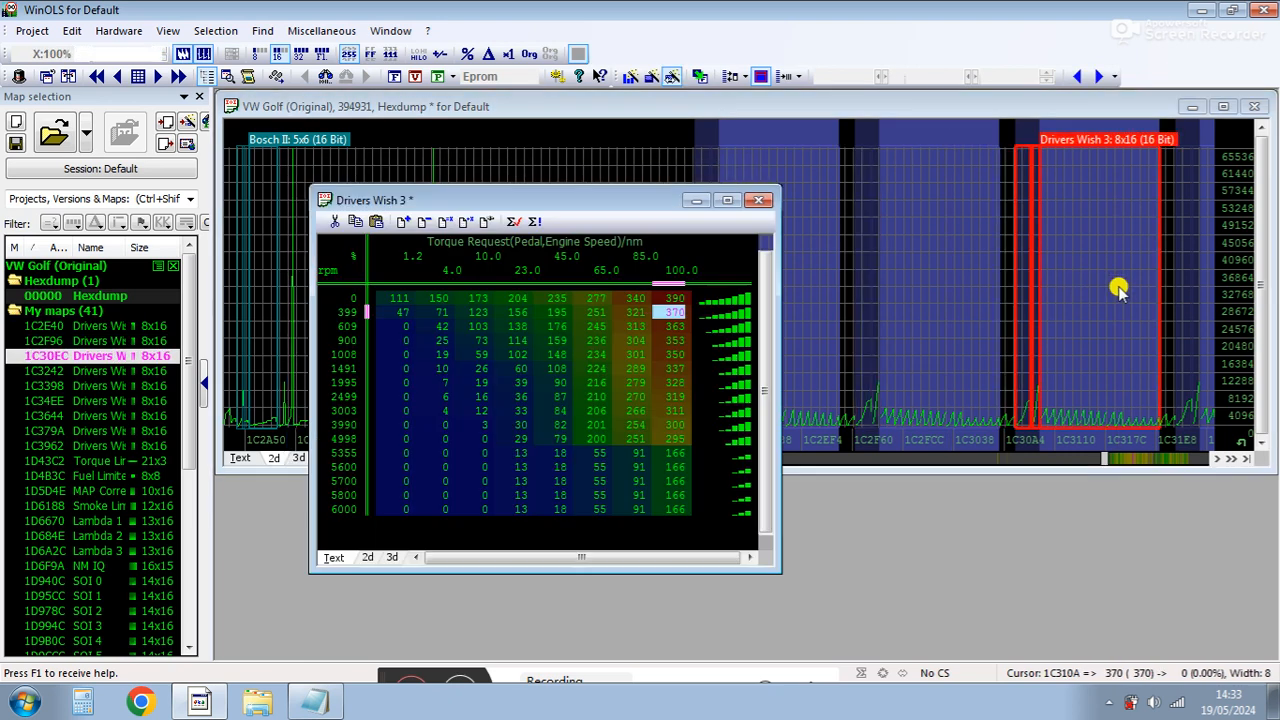
click(367, 396)
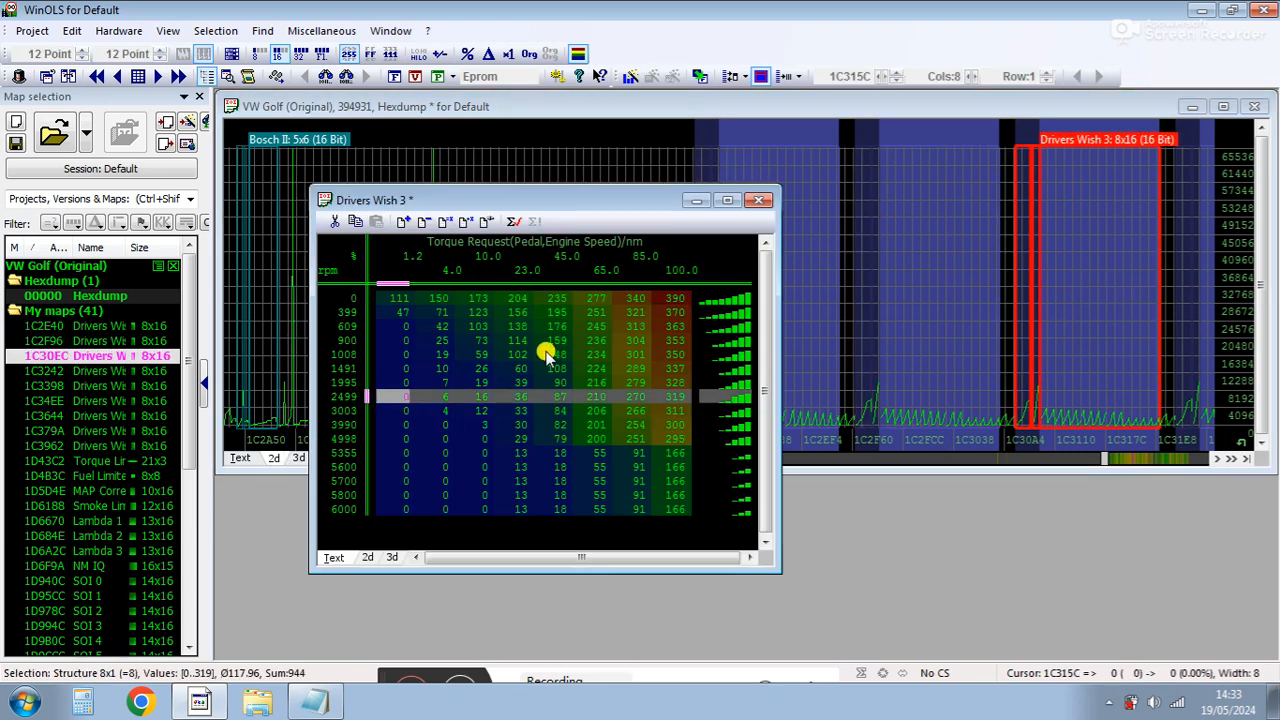
click(759, 200)
Switch to Notepad and write the note 'driver wish 320nm' on the first line.
click(305, 705)
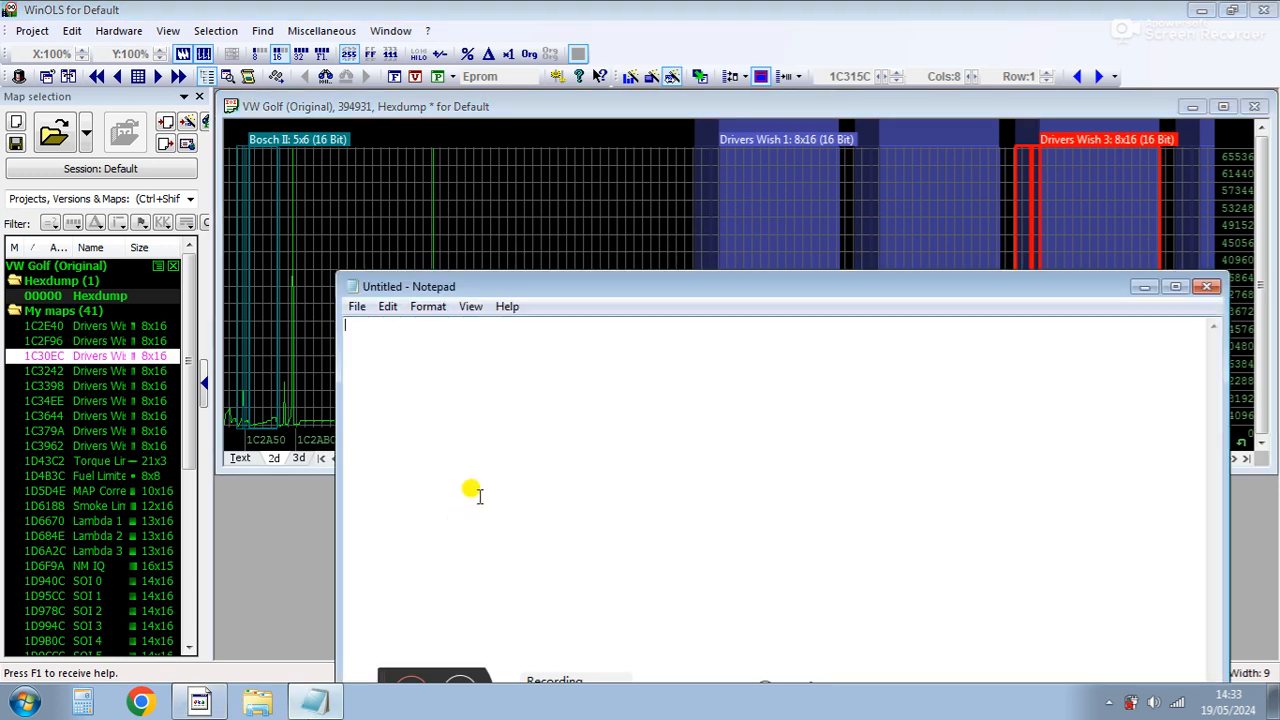
text(driver wish 320nm)
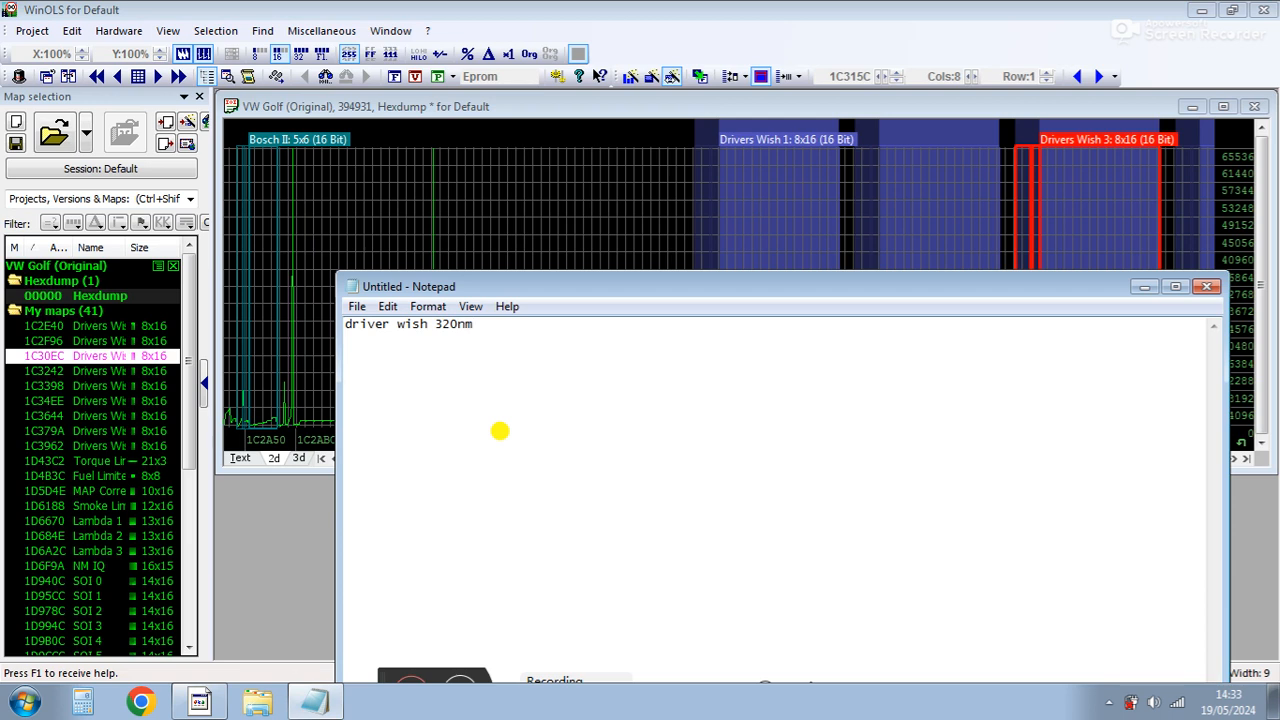
key(Return)
Open the Torque Limiter map and select its peak torque cells around 2250–2500 rpm.
double_click(70, 461)
click(590, 314)
drag(708, 279, 716, 316)
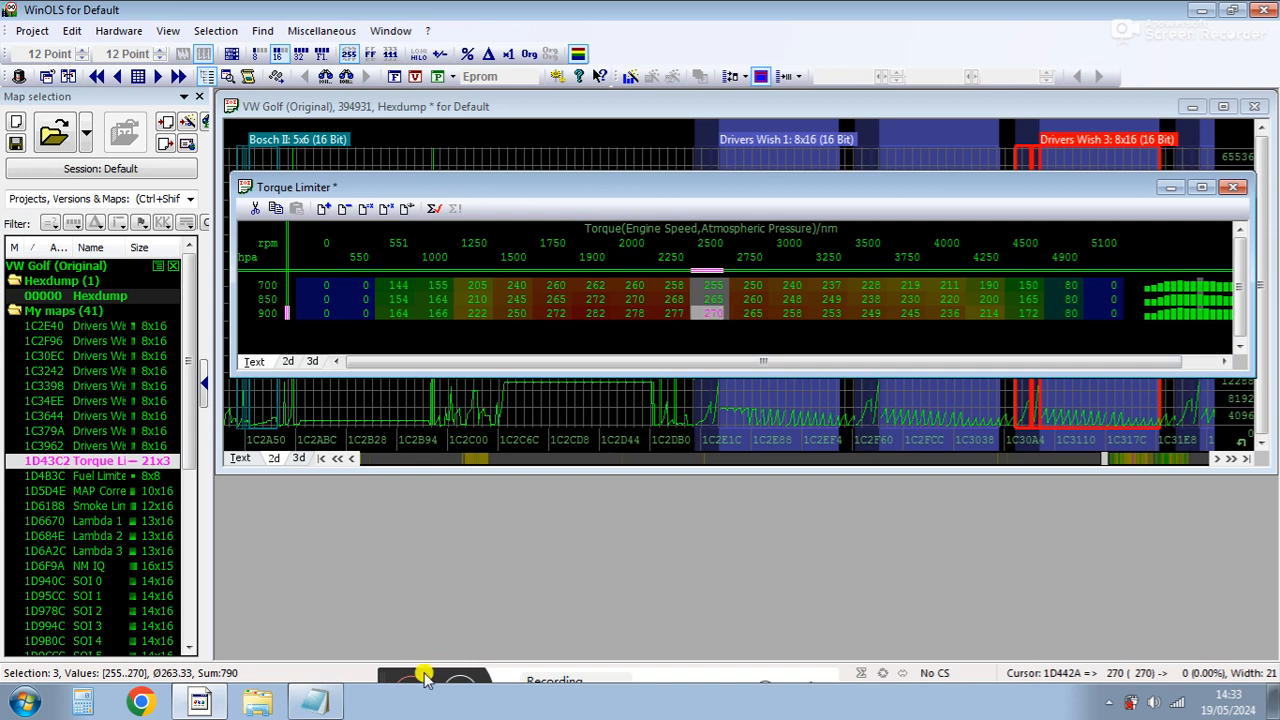
Add the line 'torque limiter 270nm' to the Notepad notes.
click(312, 703)
click(444, 564)
text(torque limiter 270nm)
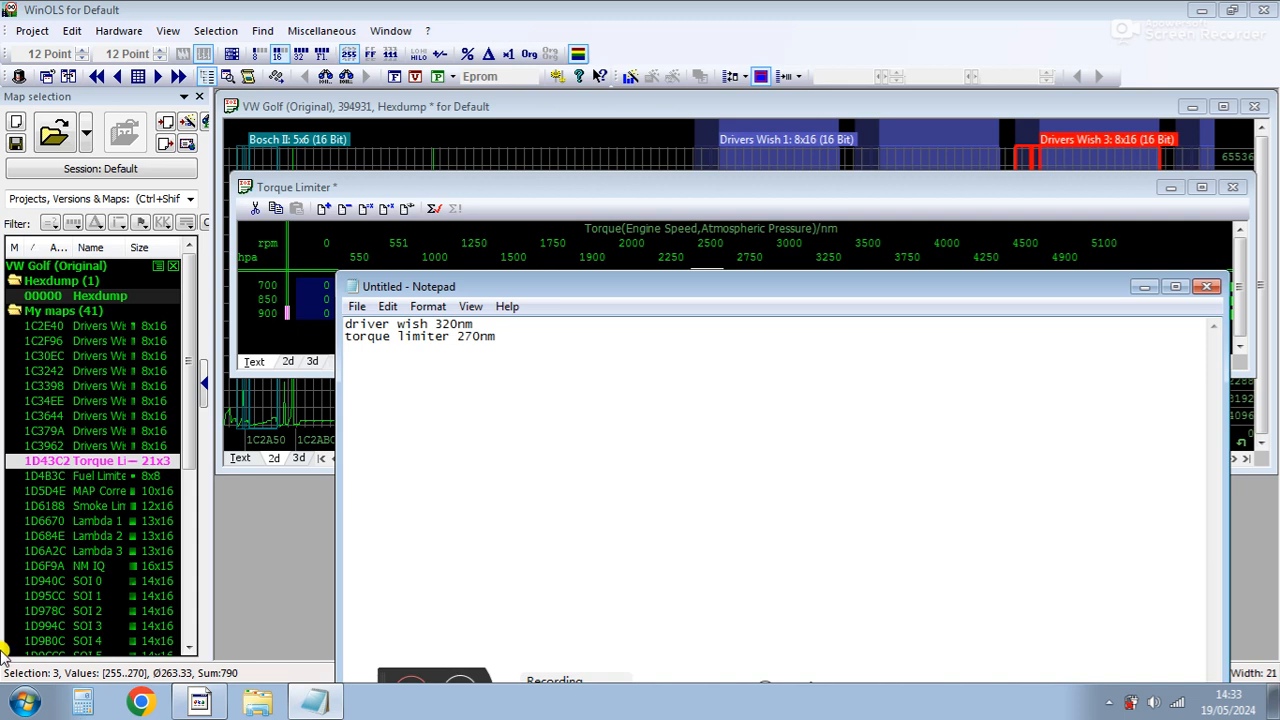
Open the NM IQ conversion map and inspect the injection quantity values in the 270 Nm column.
double_click(76, 565)
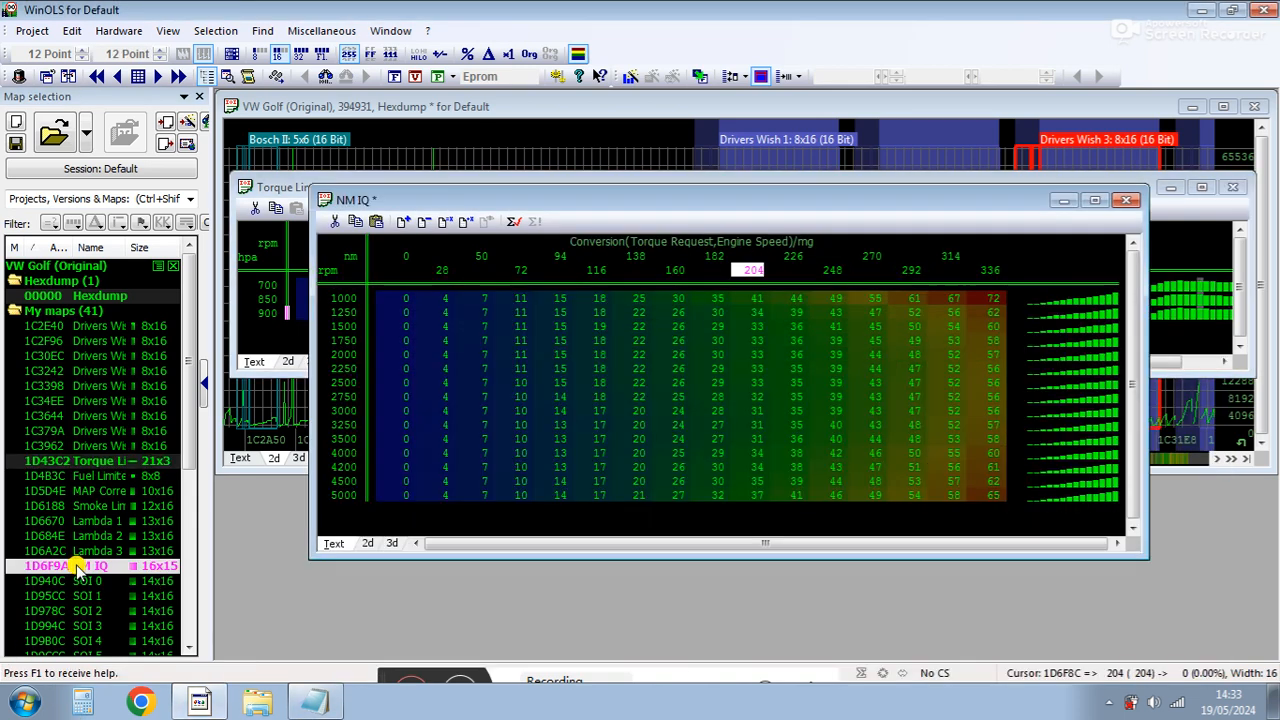
click(868, 259)
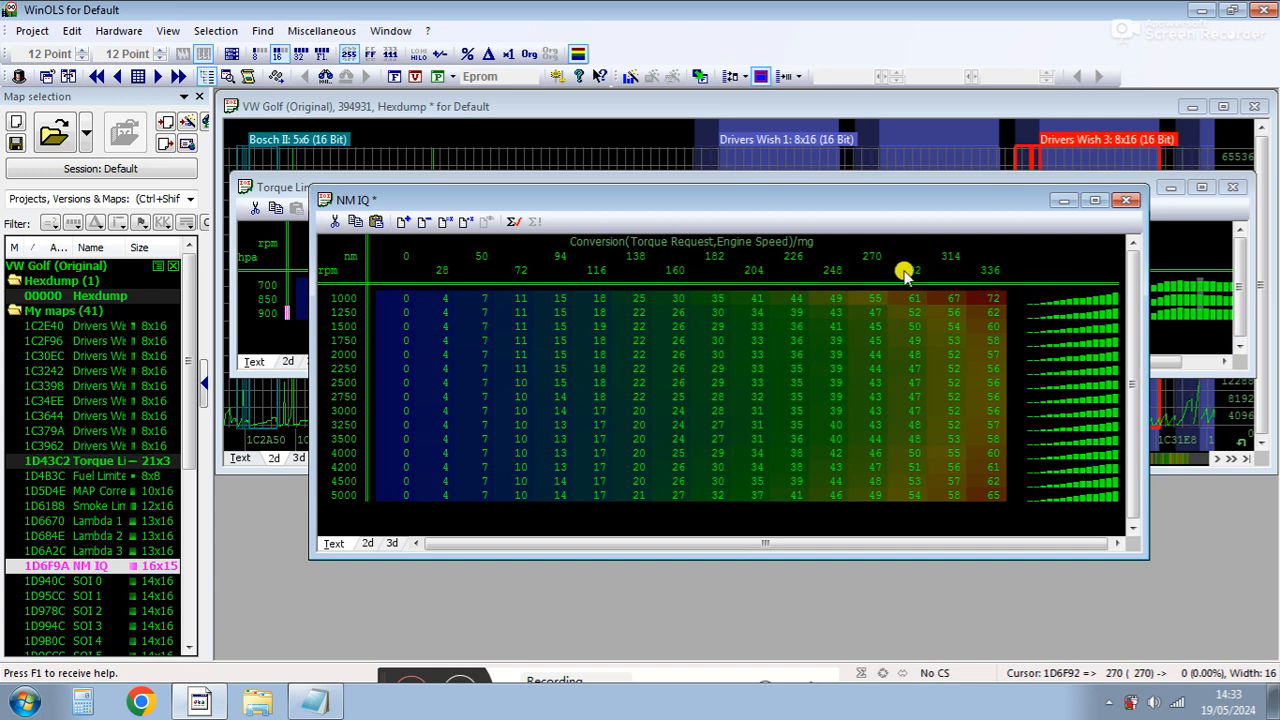
click(877, 414)
click(898, 418)
click(874, 423)
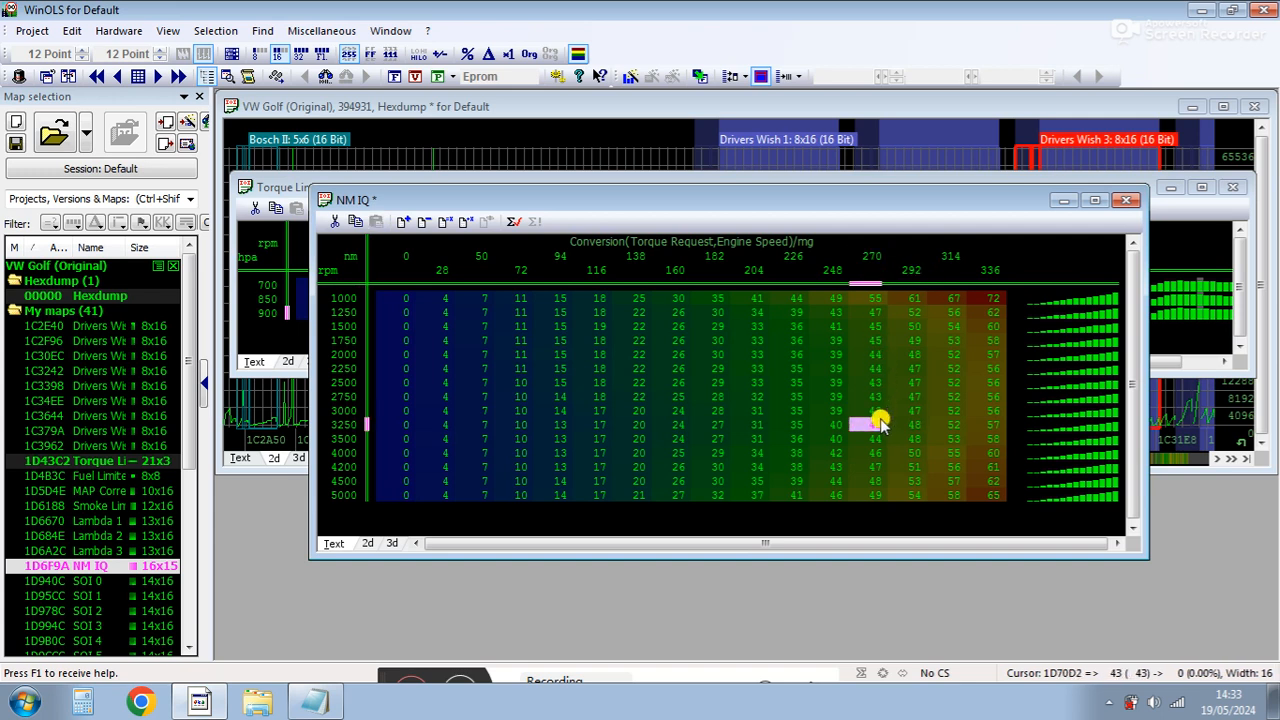
click(361, 383)
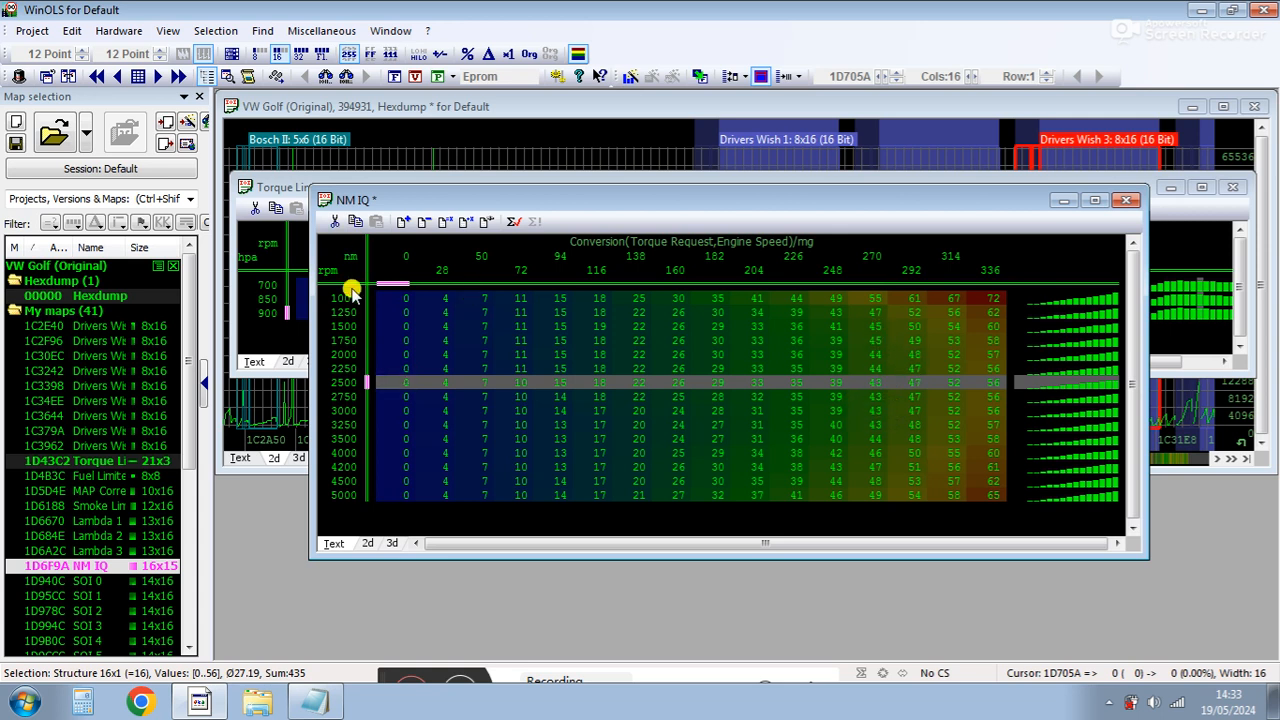
Add the line 'conversion table 45mg' to the Notepad notes.
click(316, 702)
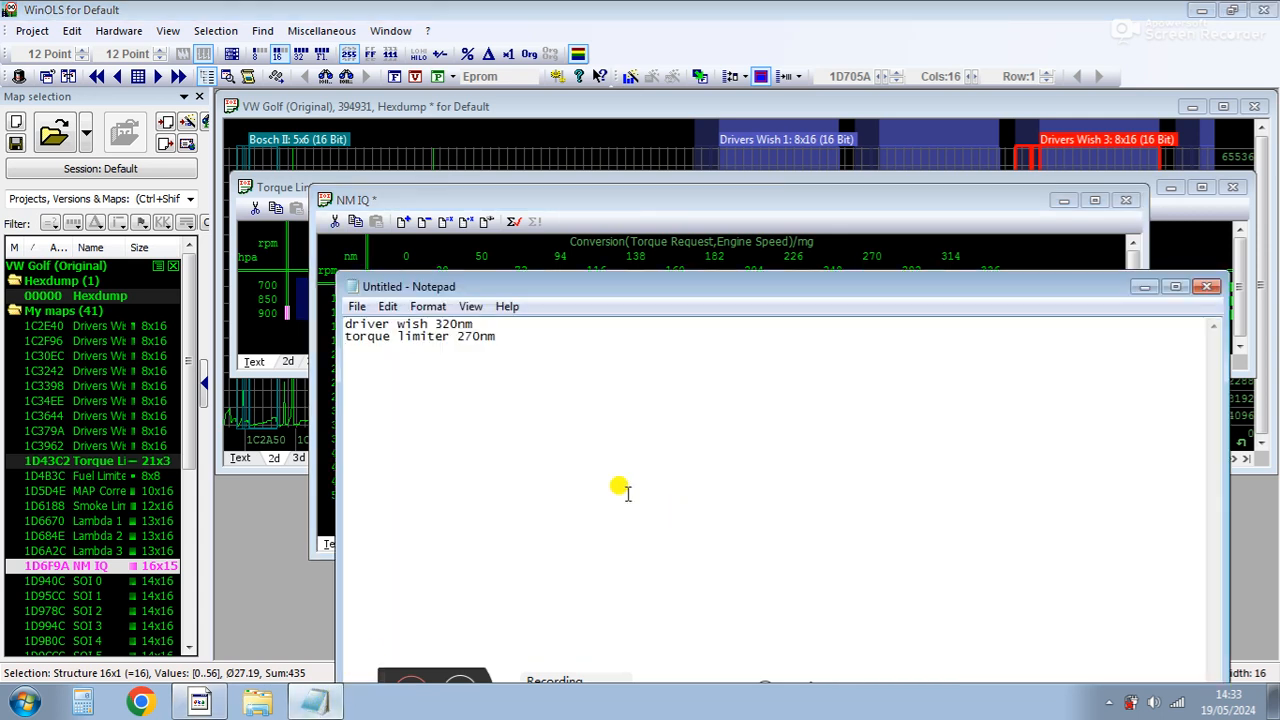
text(cop)
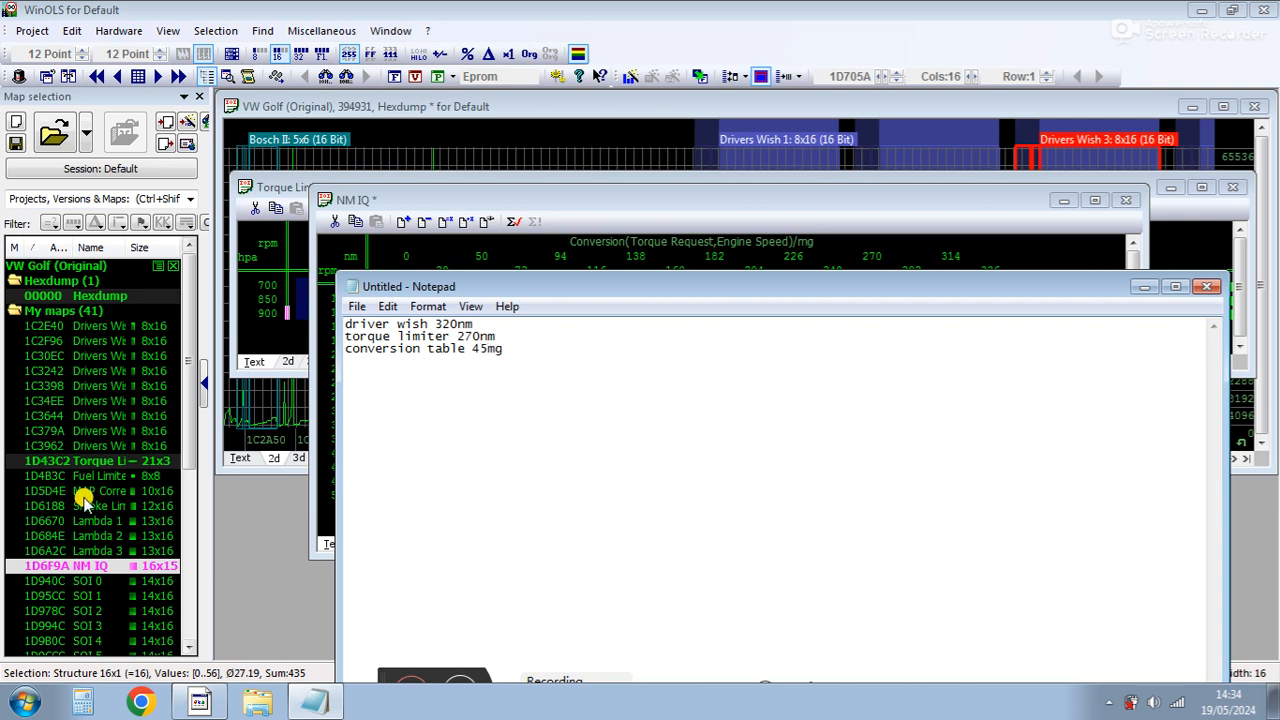
Inspect the Smoke Limiter by MAP and Boost Request maps, checking their highest cell values.
double_click(80, 506)
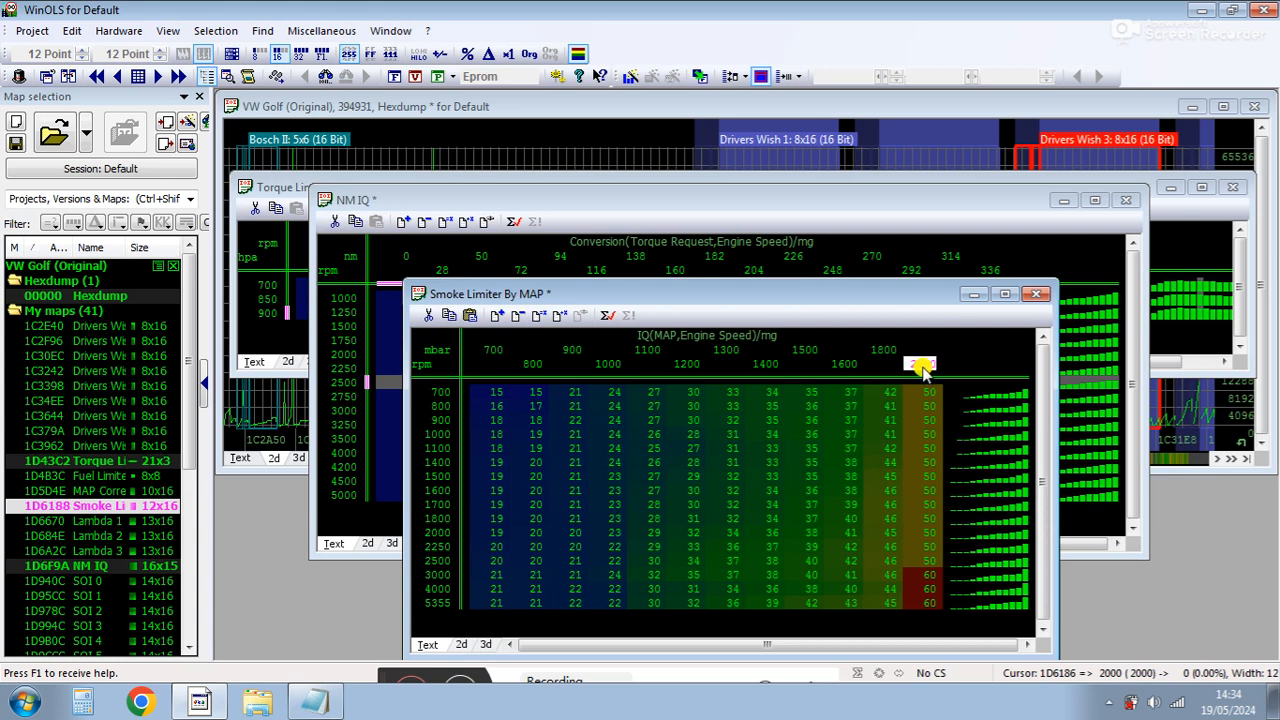
scroll(188, 478, down, 2)
drag(188, 478, 193, 622)
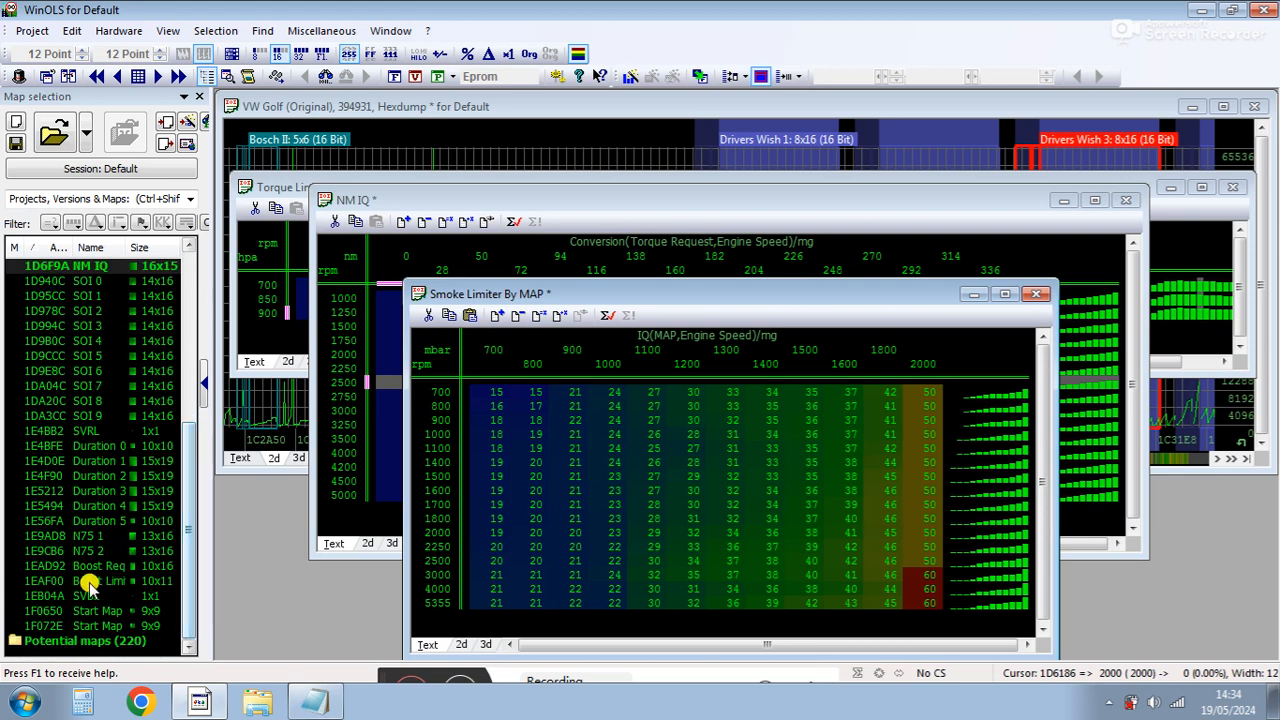
double_click(40, 566)
click(848, 505)
click(801, 502)
click(803, 490)
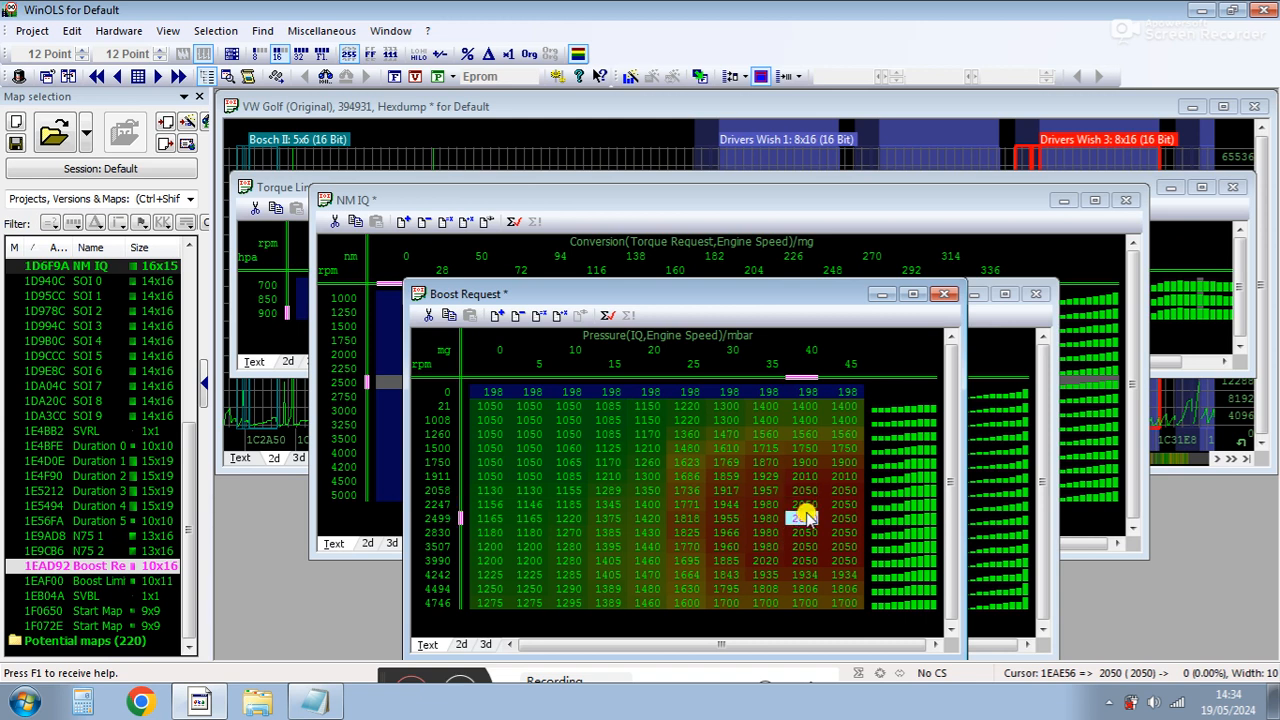
drag(803, 533, 800, 560)
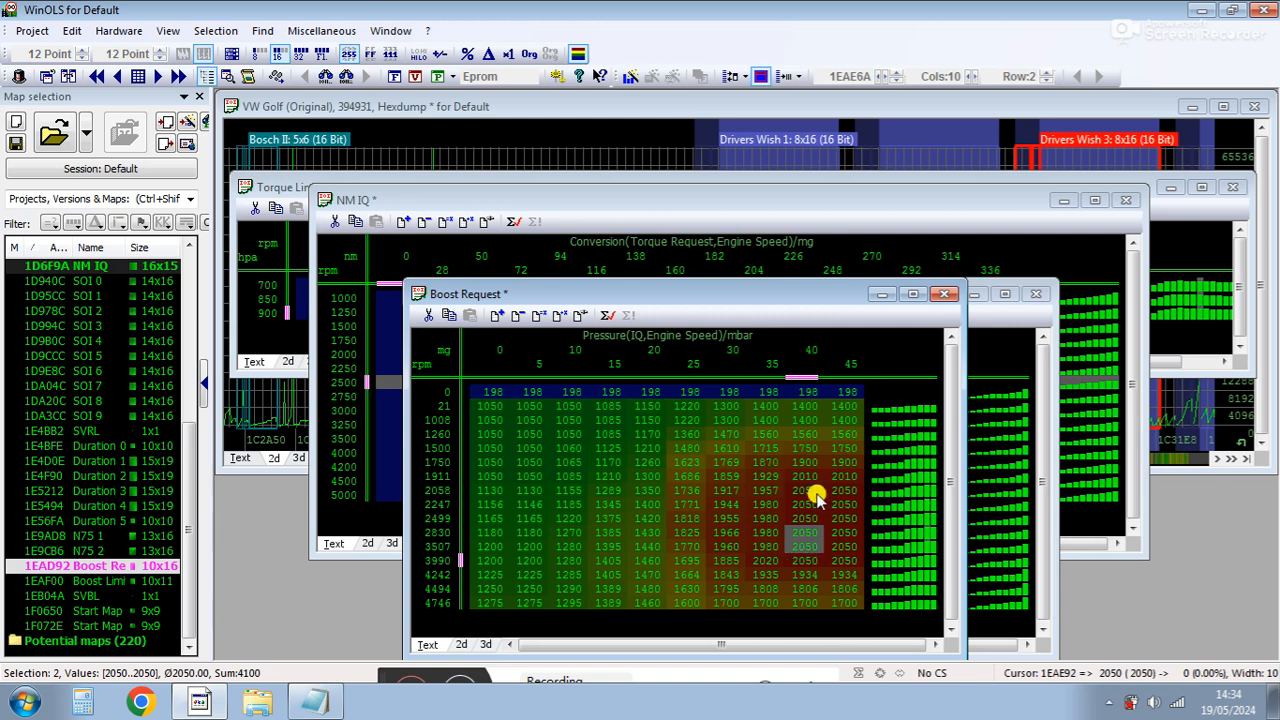
click(992, 472)
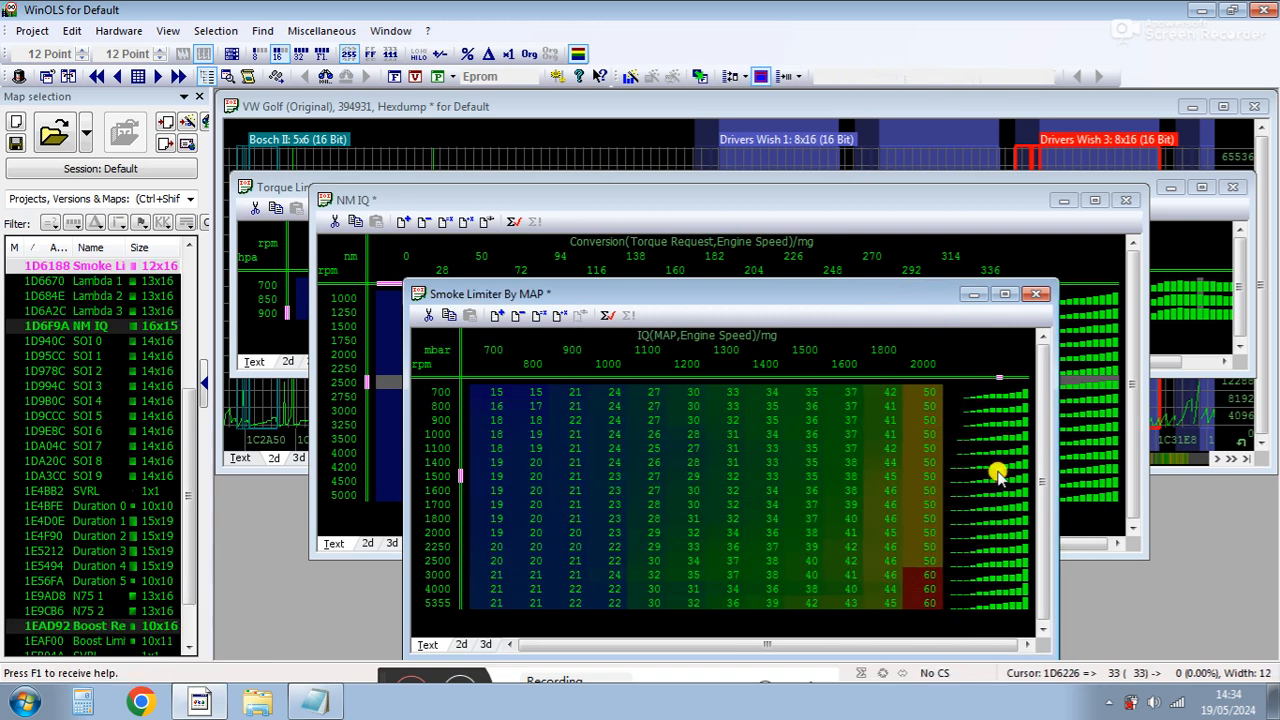
click(928, 502)
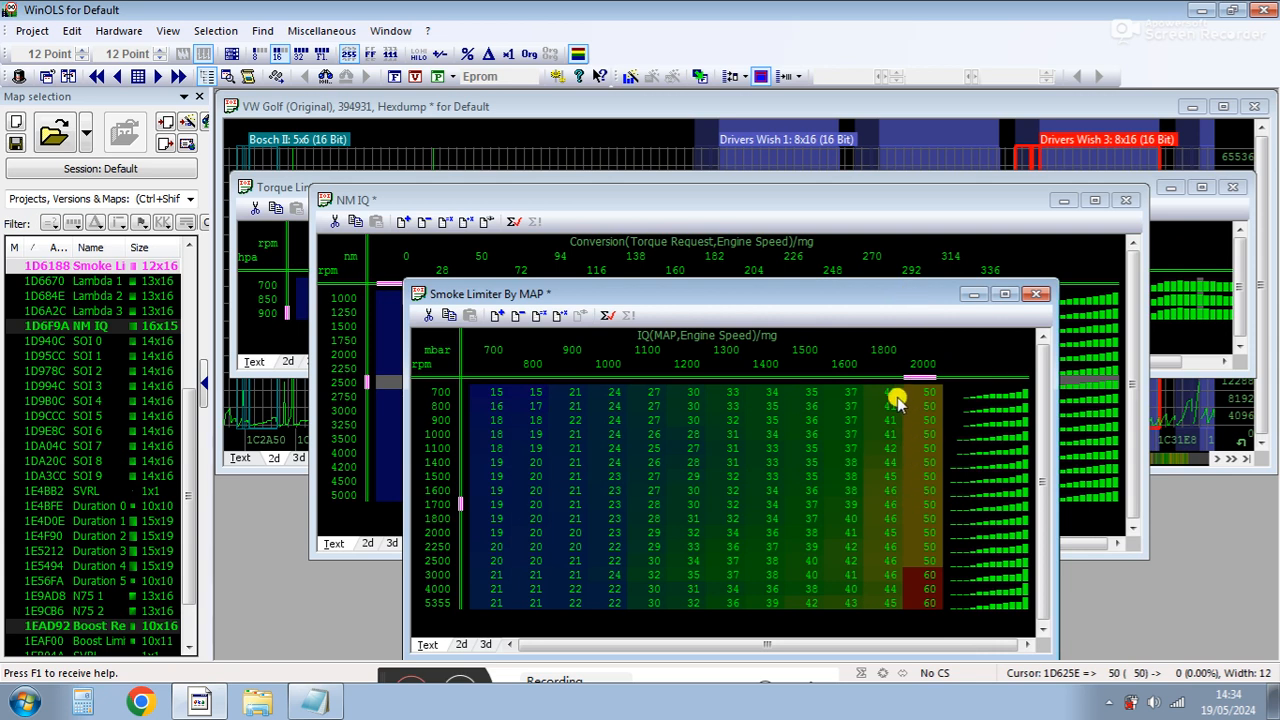
Add the line 'smoke limiter 50mg' to the Notepad notes and start a new line.
click(318, 702)
key(Return)
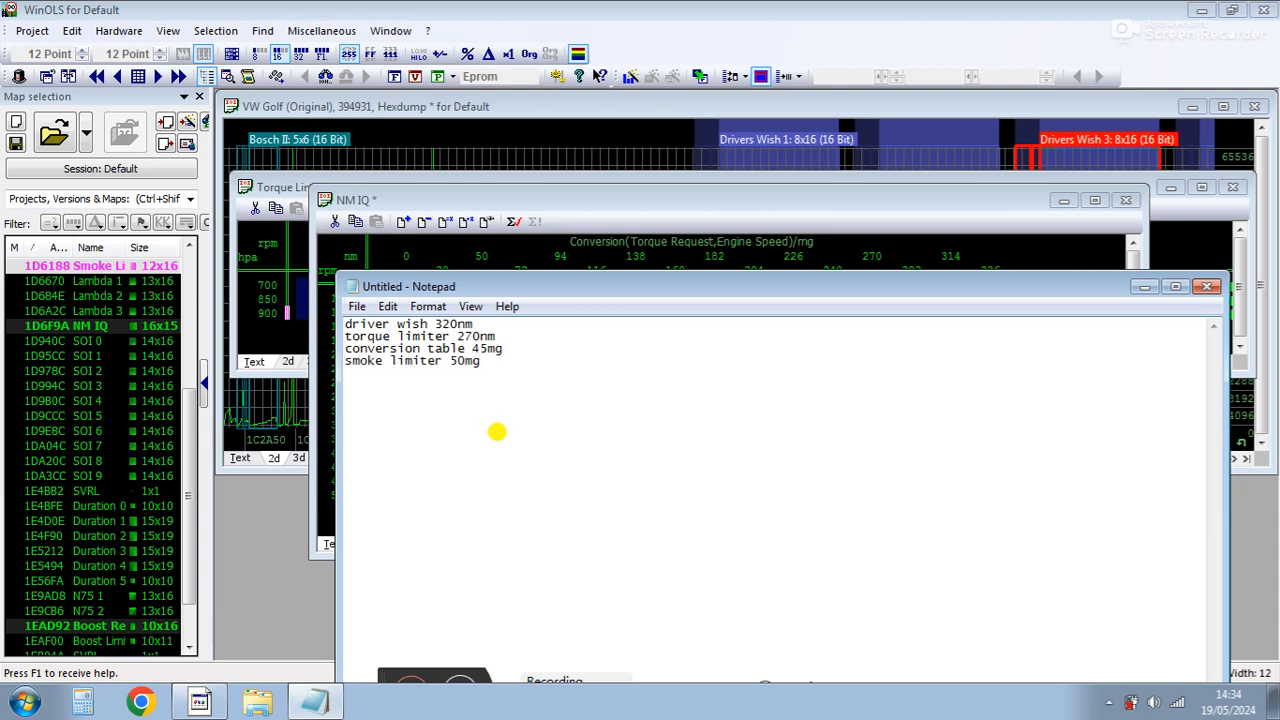
Recheck the Boost Request peak cell, then add 'boost 2050mbar' and 'boost limit' lines to the notes.
double_click(108, 626)
shift+click(836, 532)
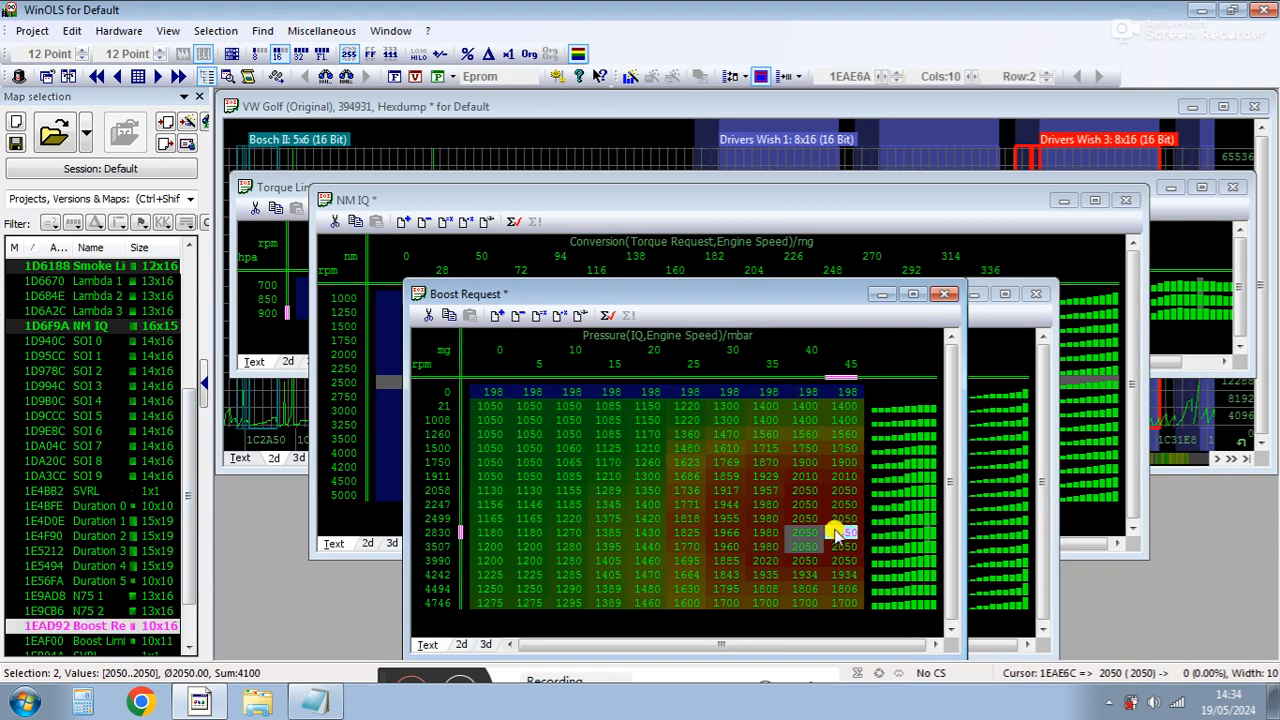
click(314, 703)
click(477, 541)
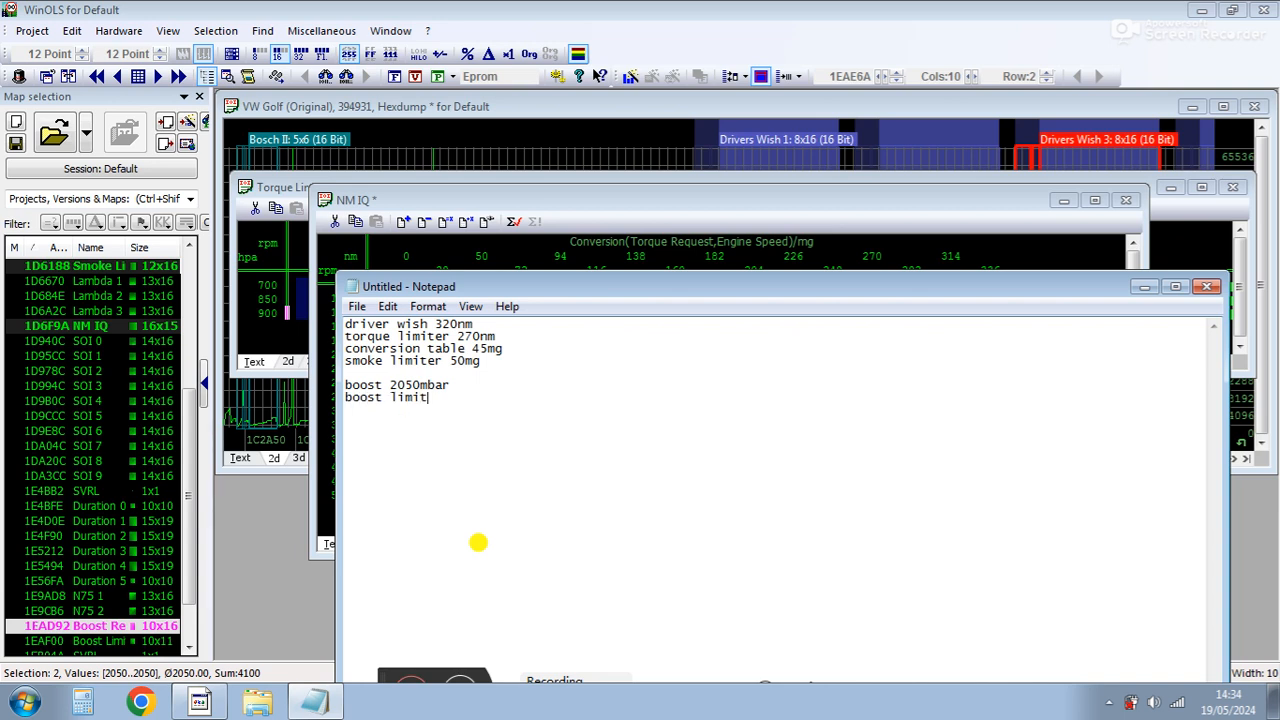
Open the Boost Limiter map, check its peak value, and complete the note as 'boost limit 2200mbar'.
double_click(56, 642)
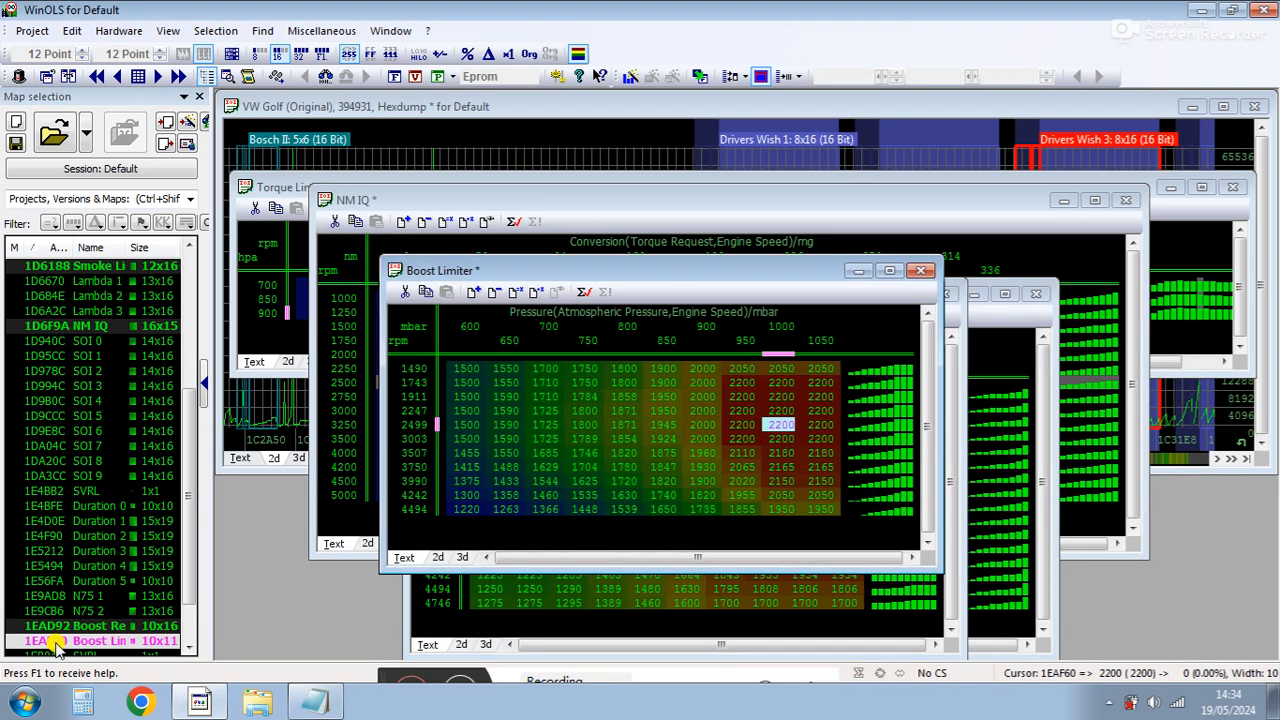
click(820, 439)
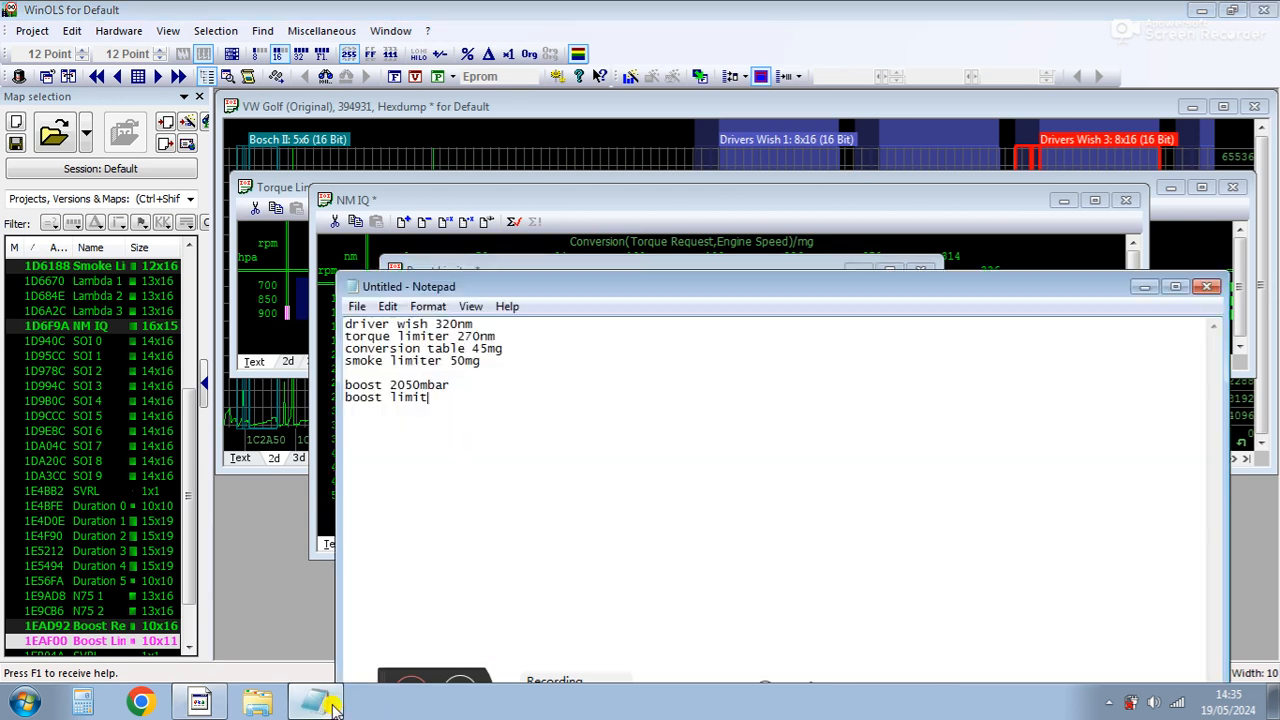
click(322, 703)
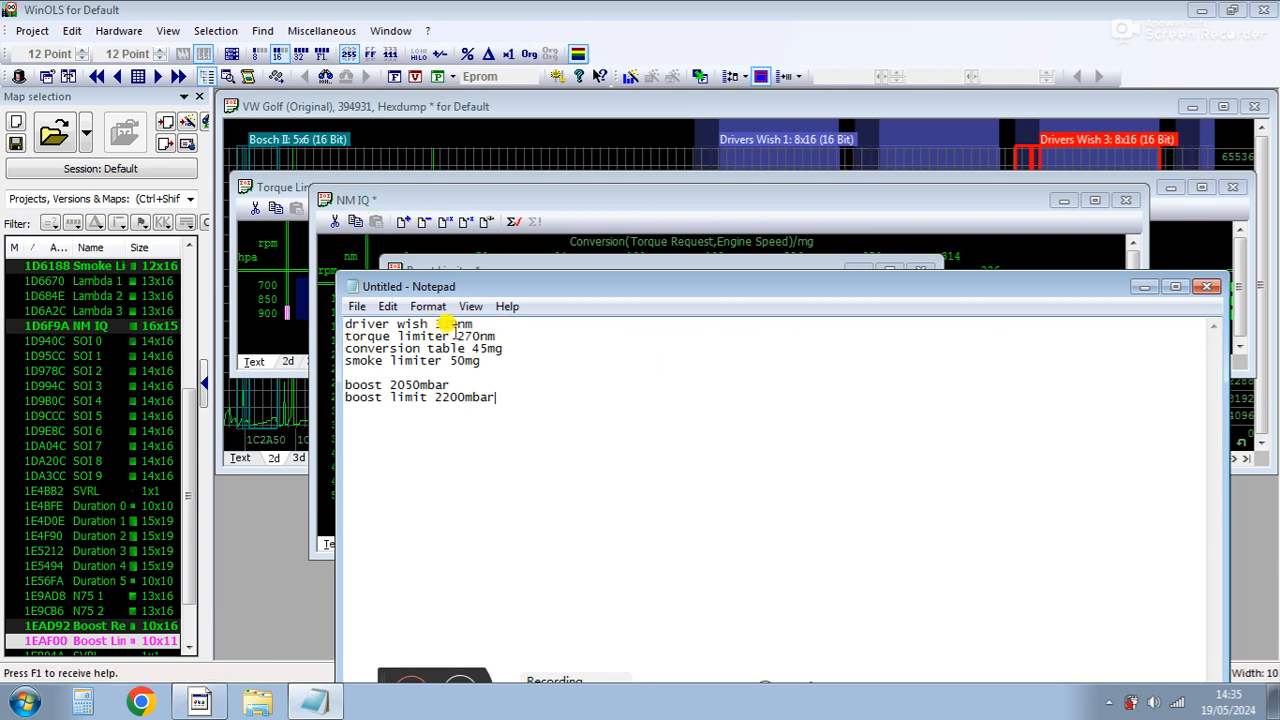
Re-examine the Torque Limiter map's values between 2250 and 2750 rpm.
click(282, 197)
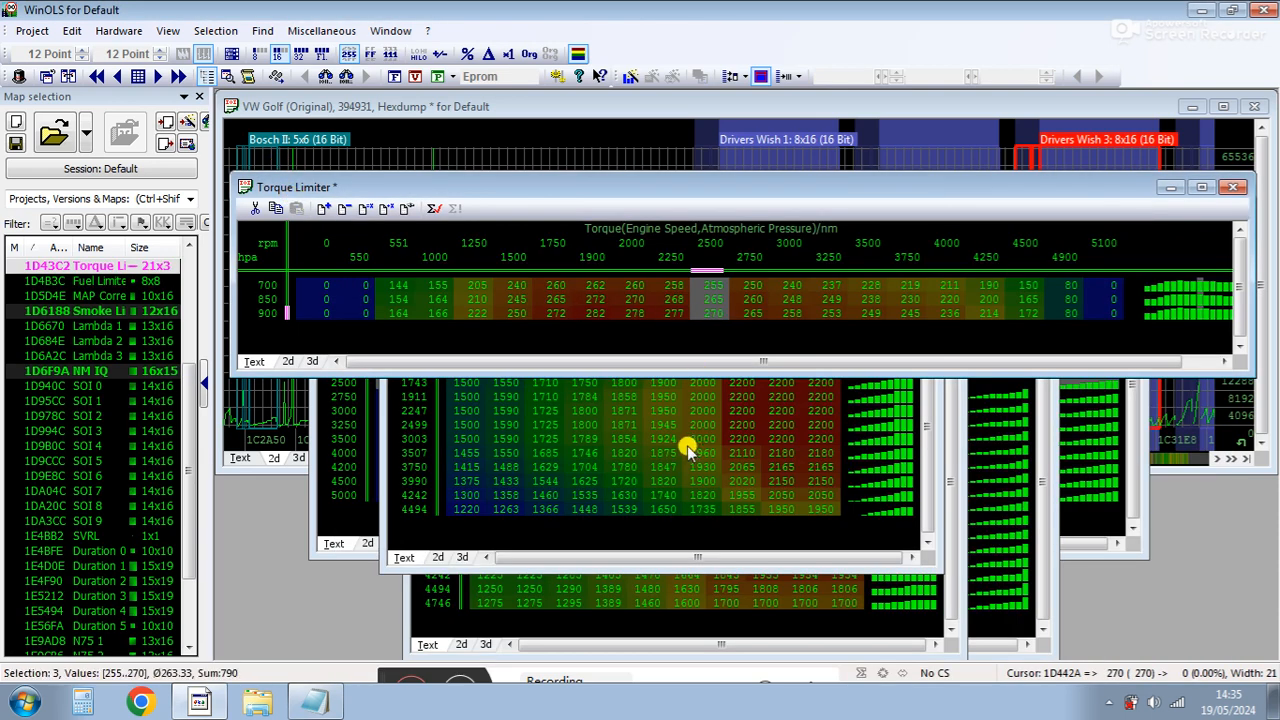
click(316, 700)
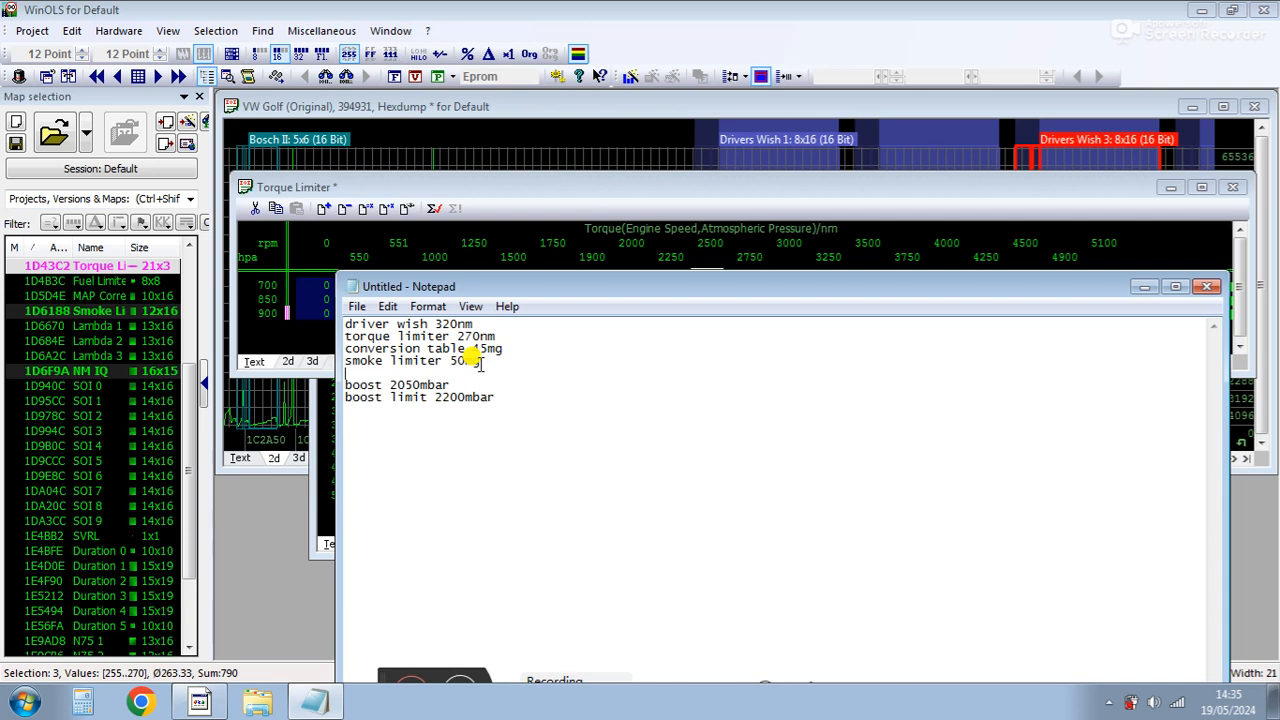
click(656, 187)
click(674, 316)
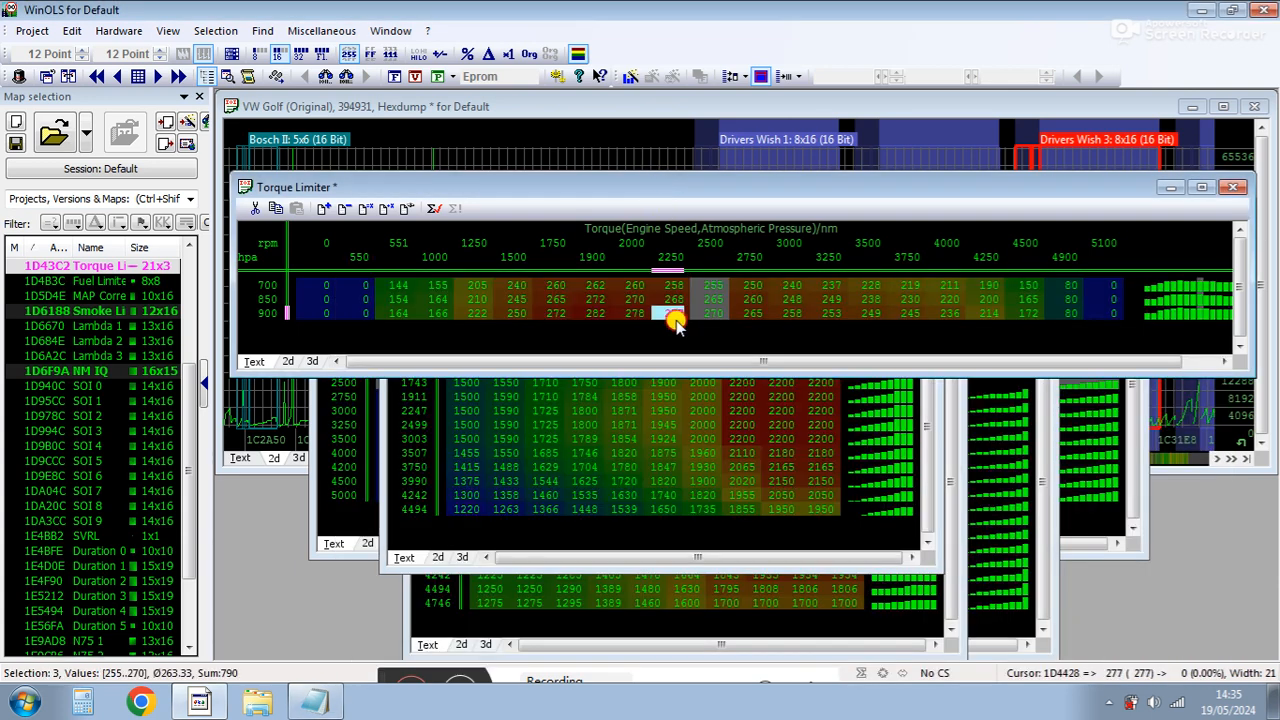
click(748, 316)
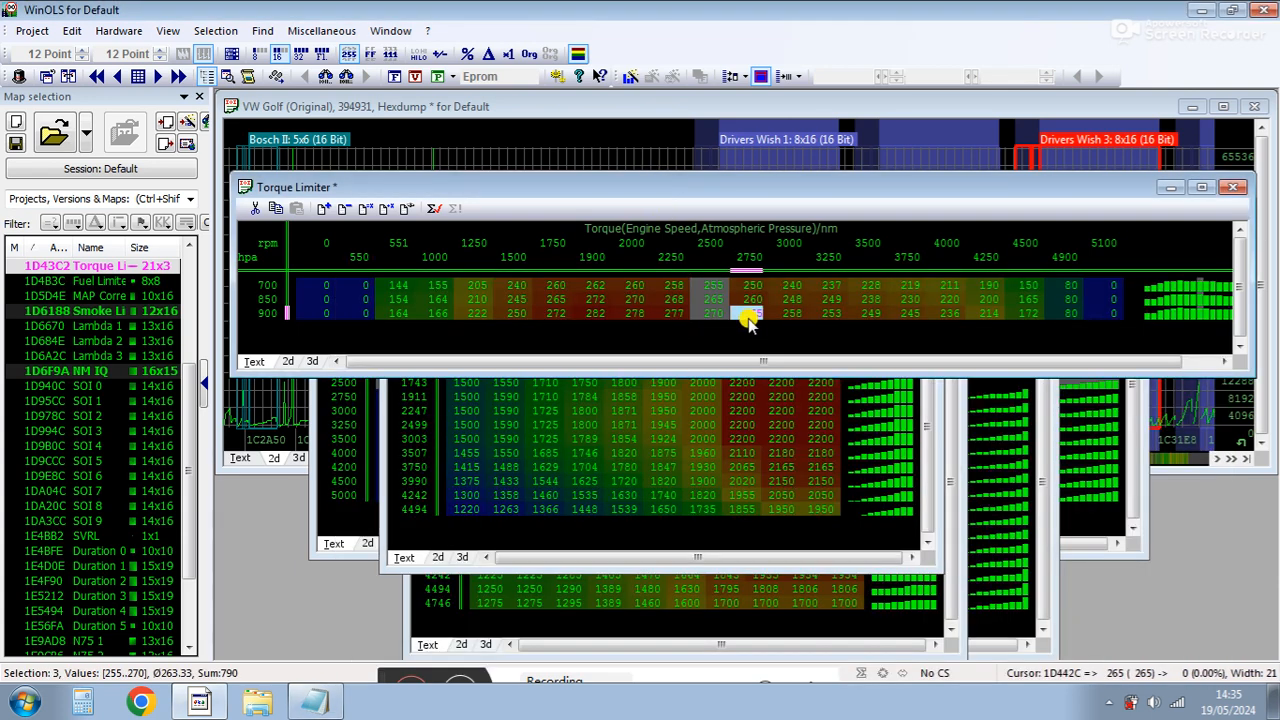
click(748, 316)
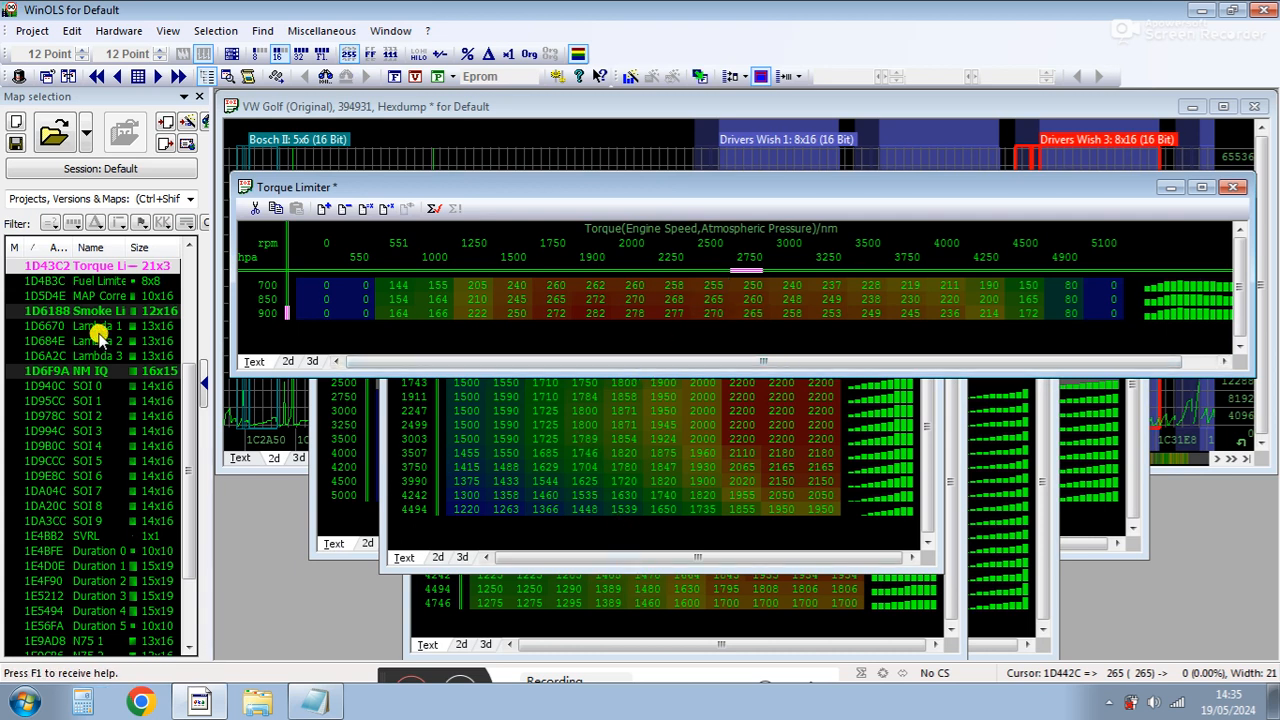
Open Drivers Wish 2, set its 100% pedal column to 390 Nm, and close the map.
scroll(185, 395, up, 5)
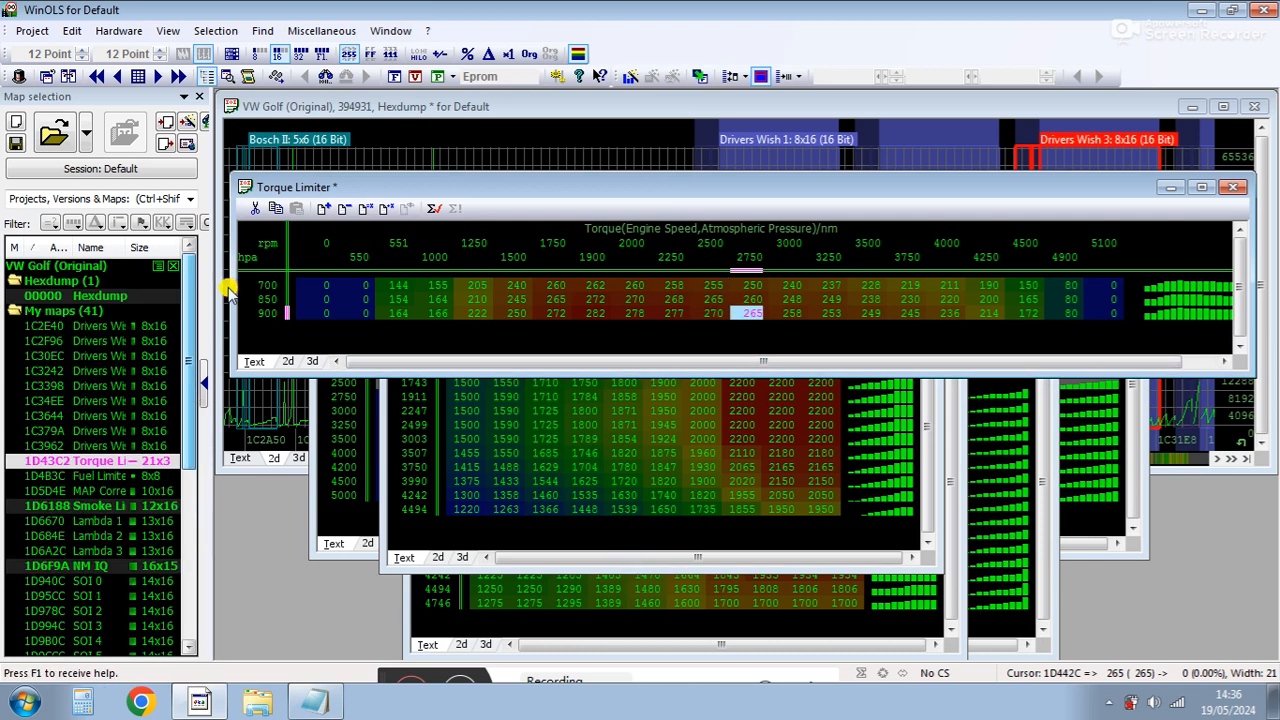
double_click(100, 340)
click(645, 258)
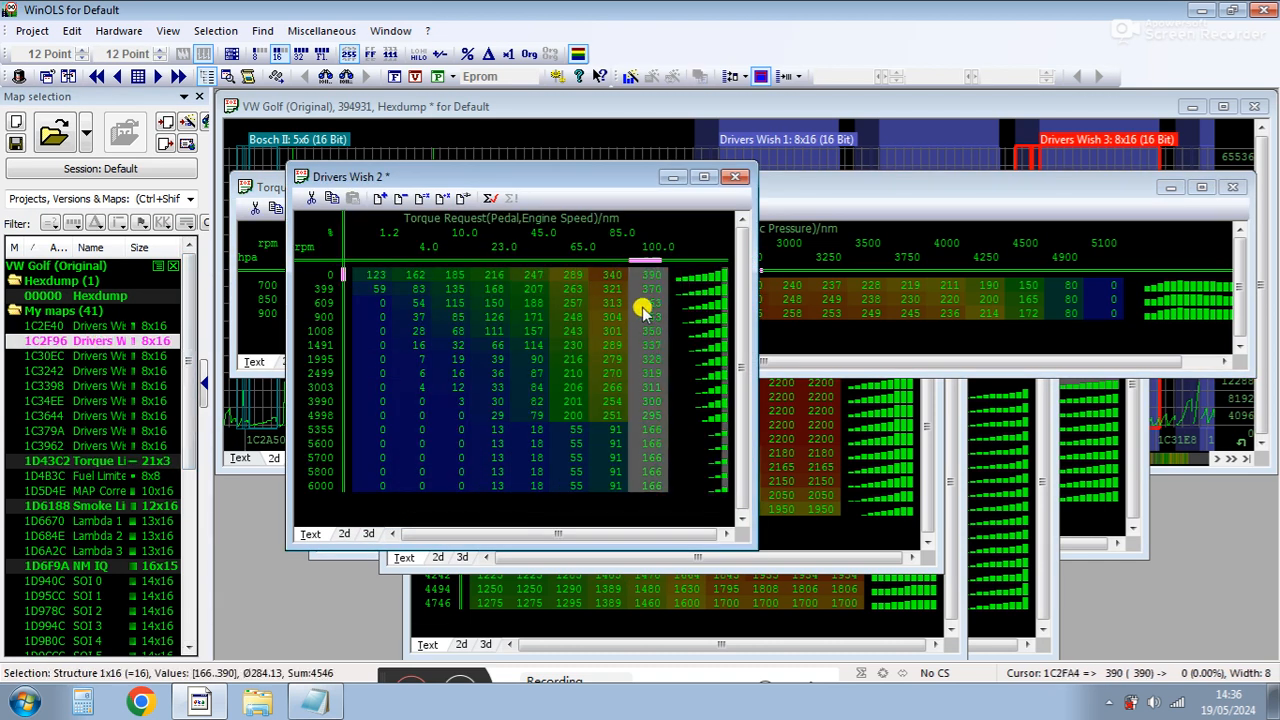
key(Return)
key(Return)
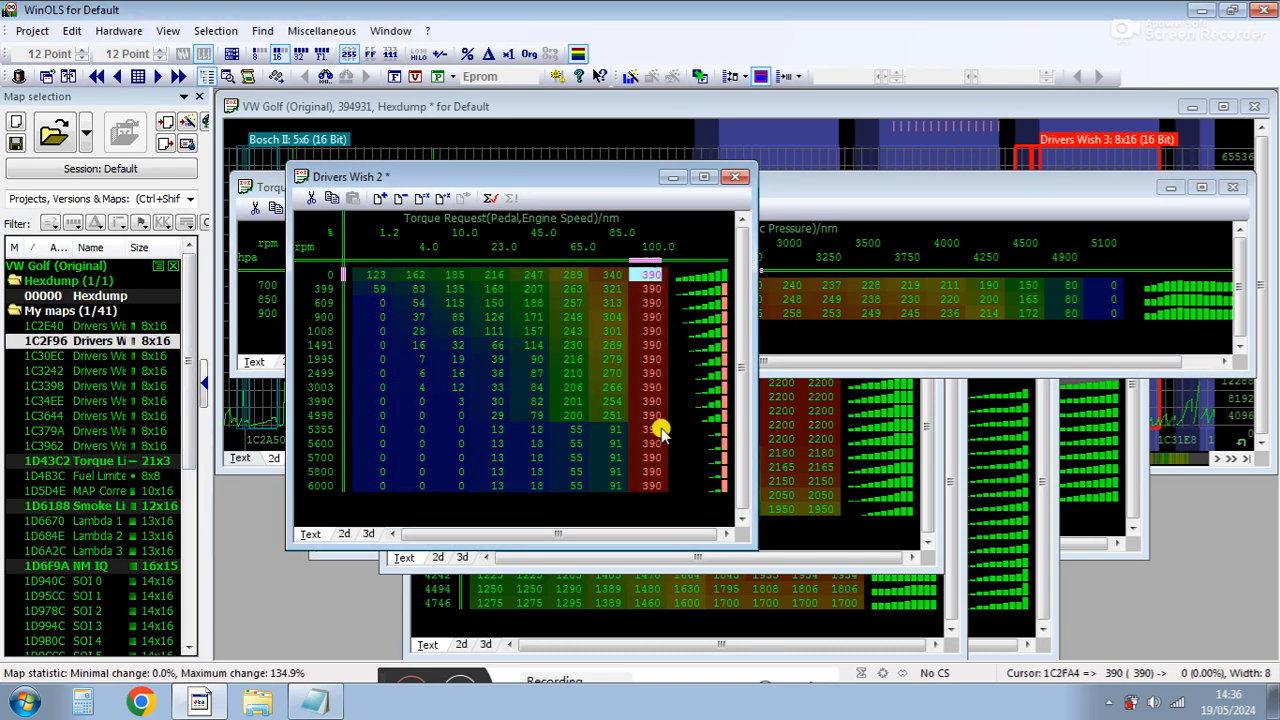
click(736, 177)
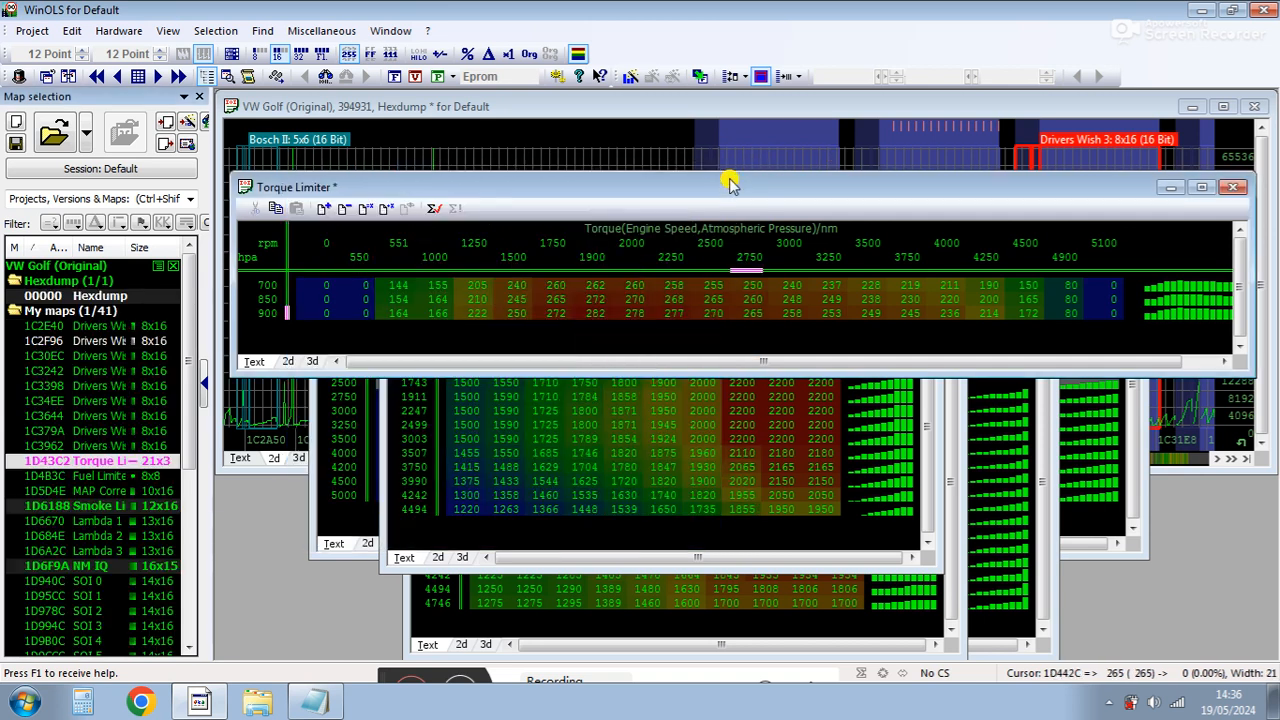
Compare the Torque Limiter's 900 hpa row against the NM IQ map's 336 Nm column.
click(632, 313)
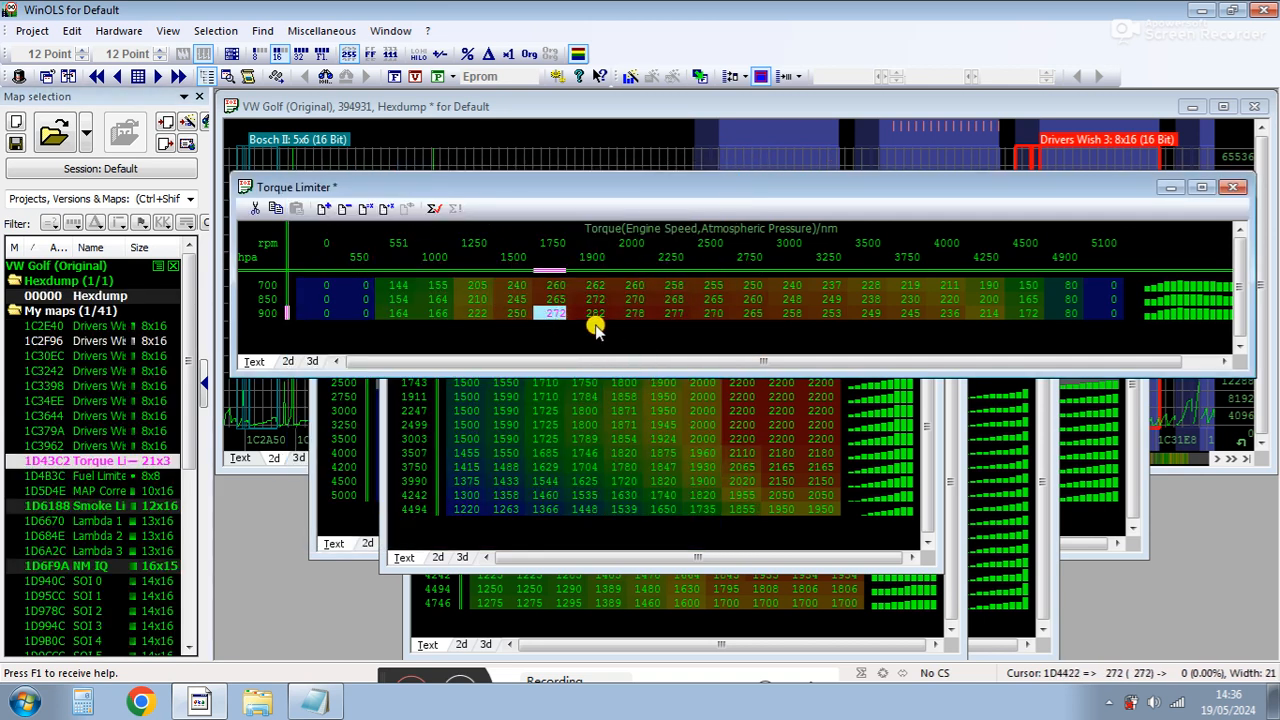
click(698, 483)
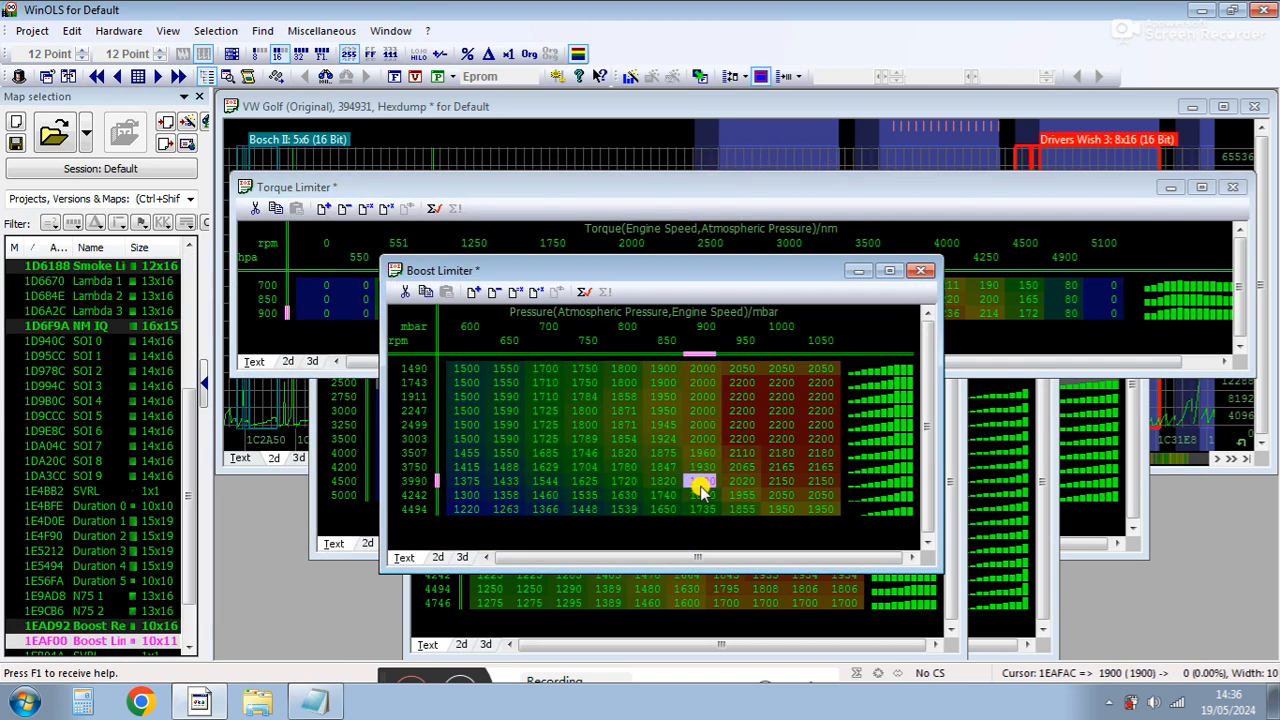
click(1090, 460)
click(944, 384)
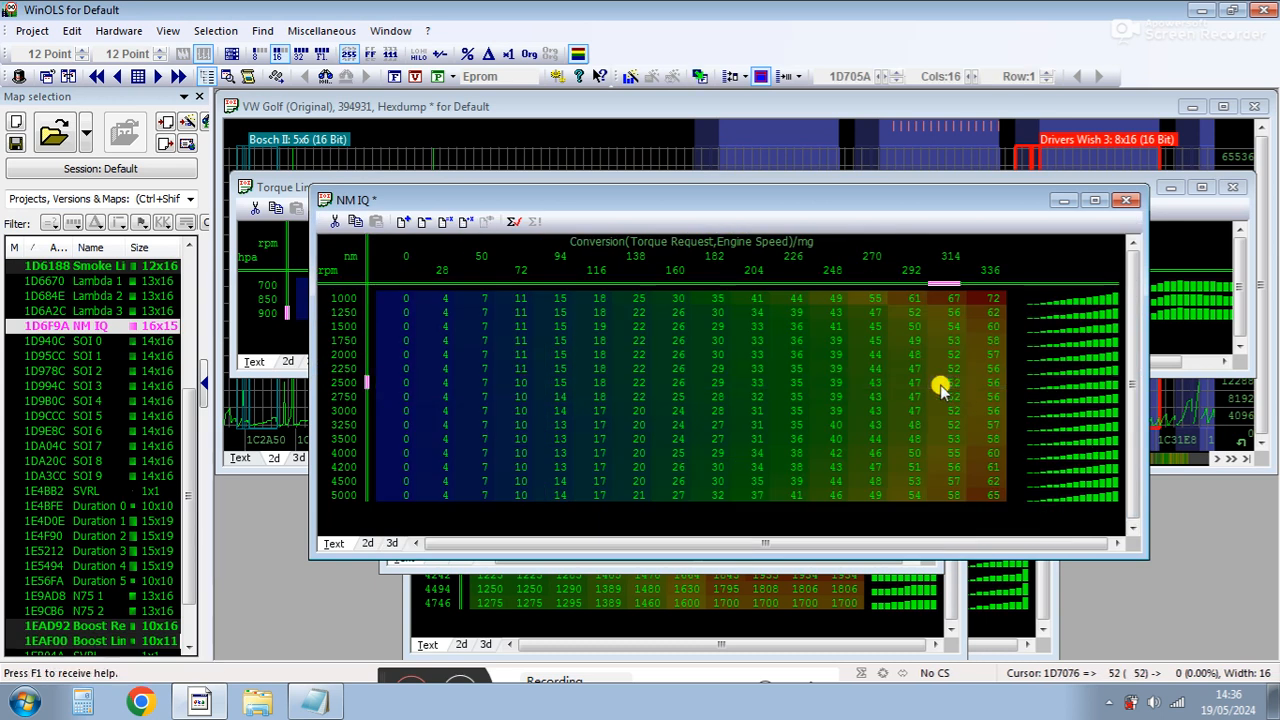
click(986, 284)
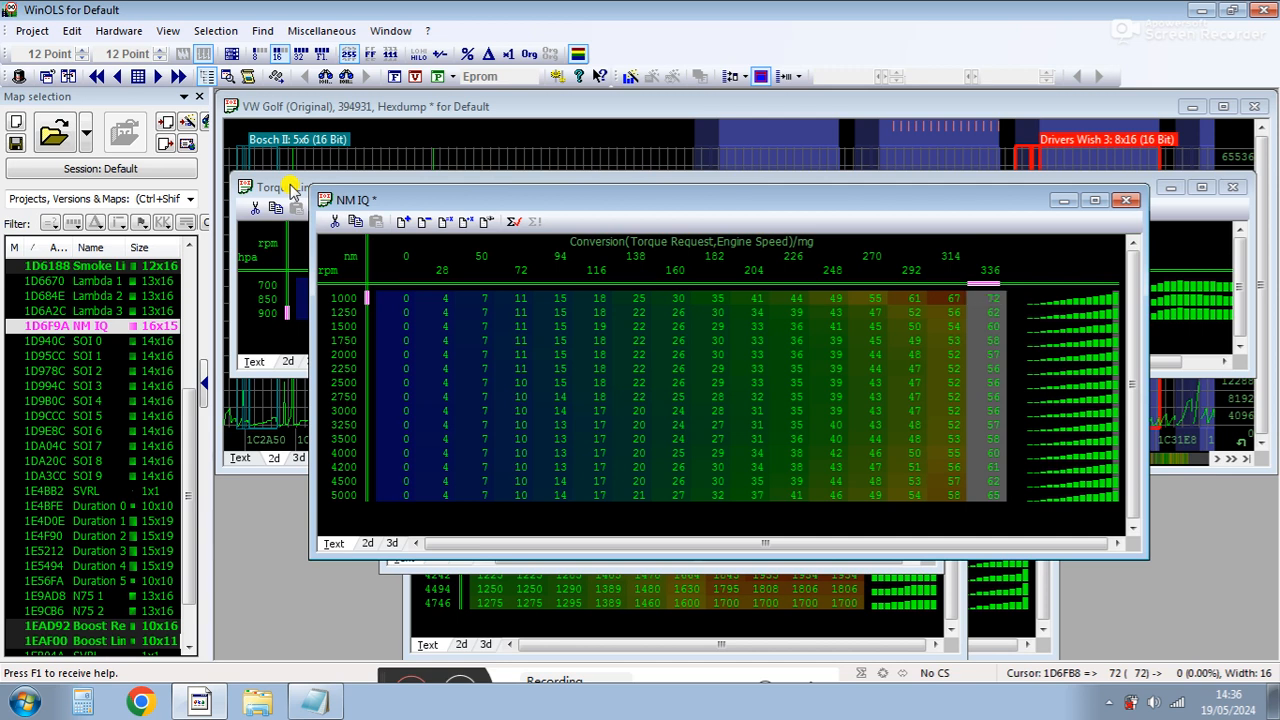
click(987, 268)
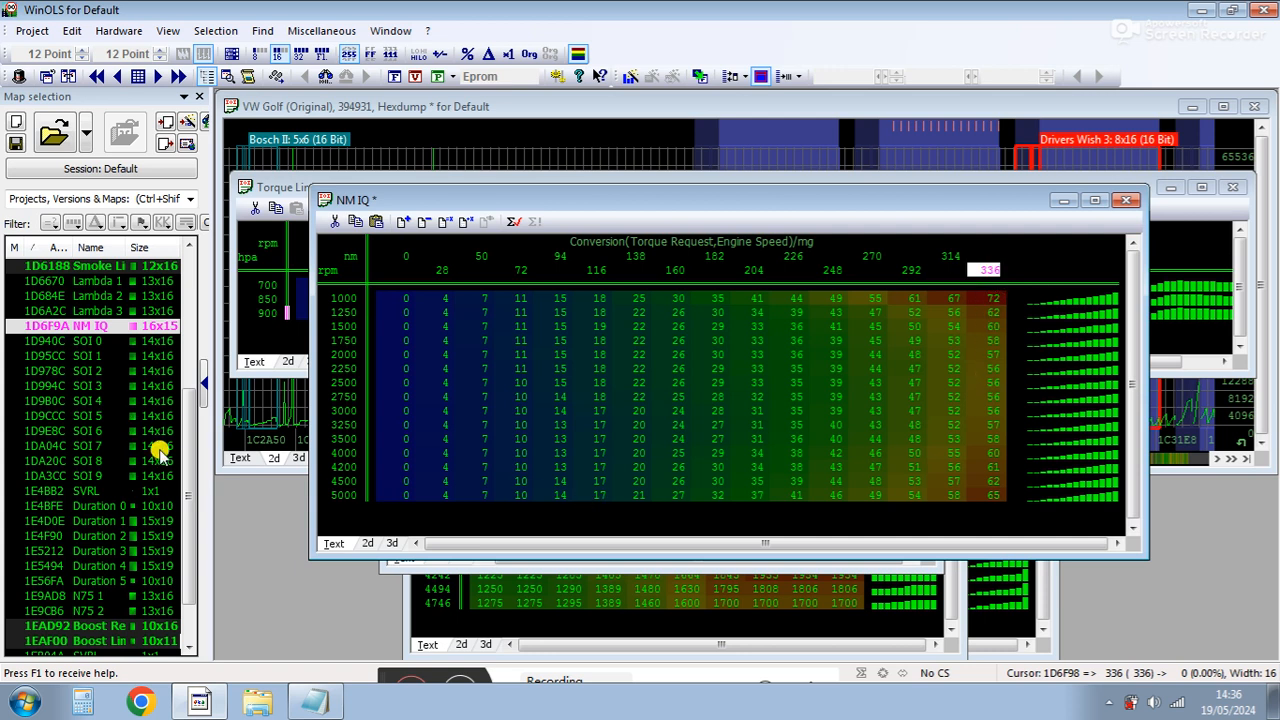
click(288, 186)
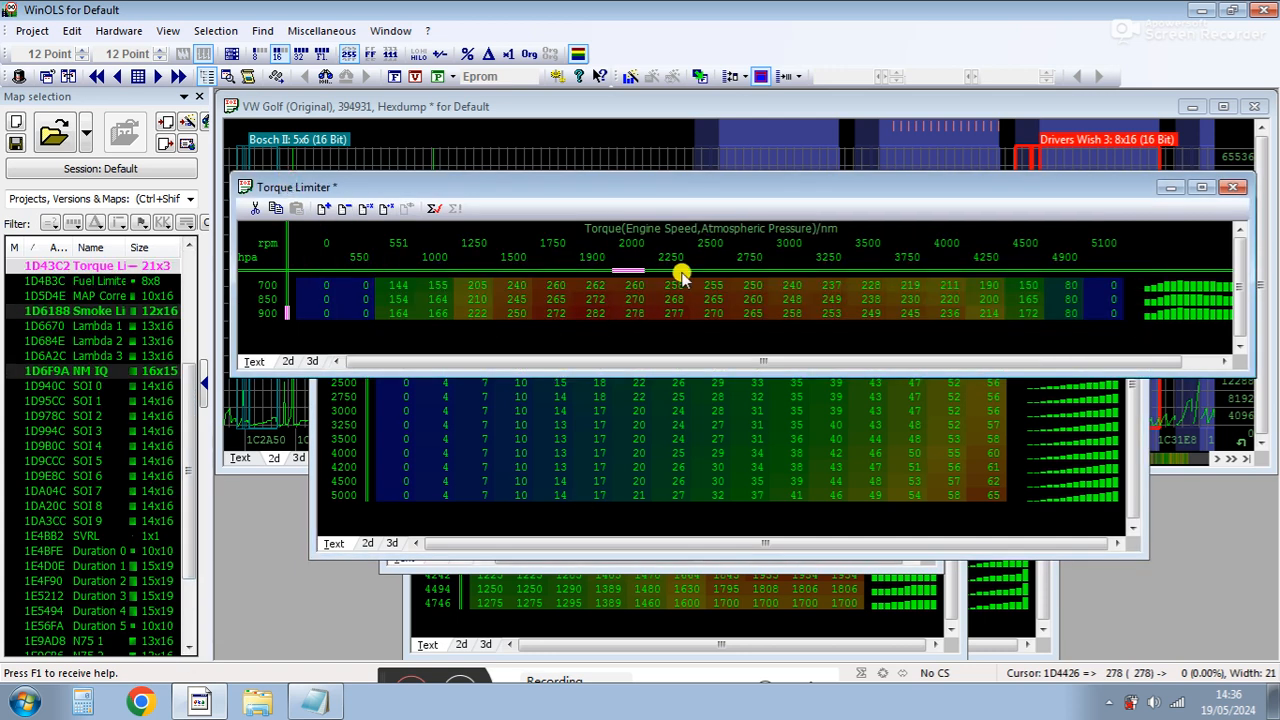
click(990, 413)
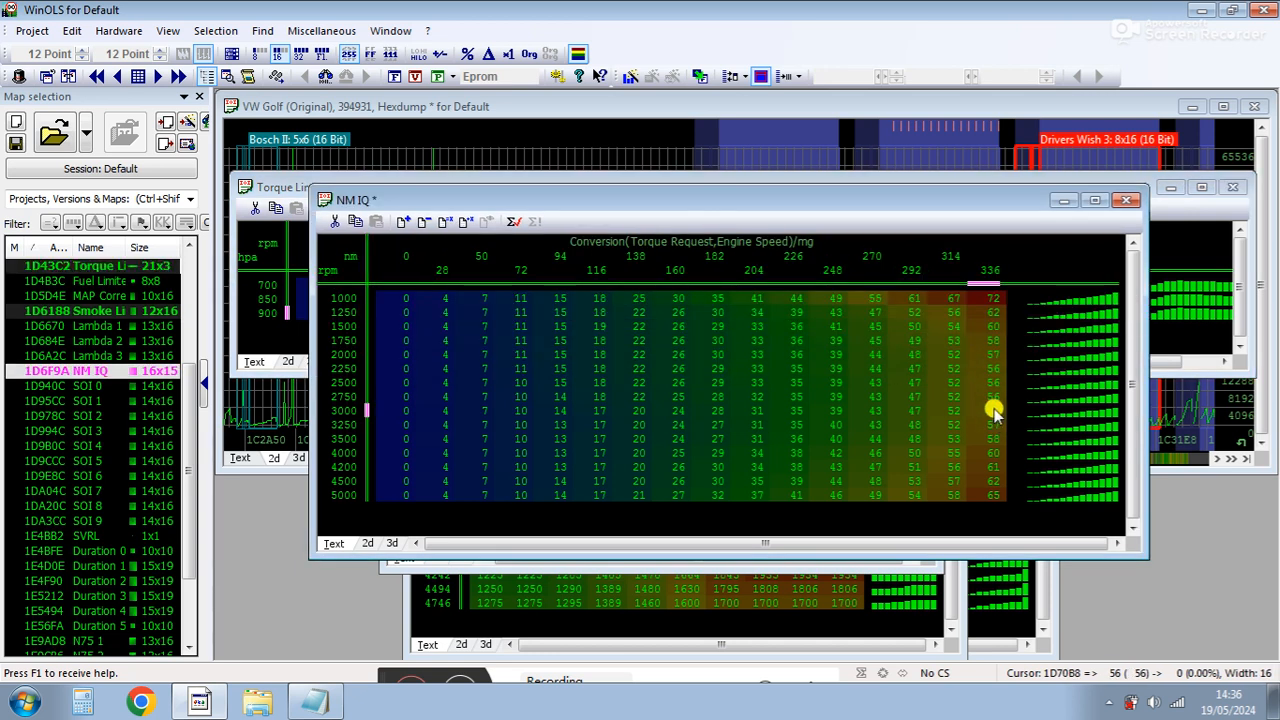
click(262, 187)
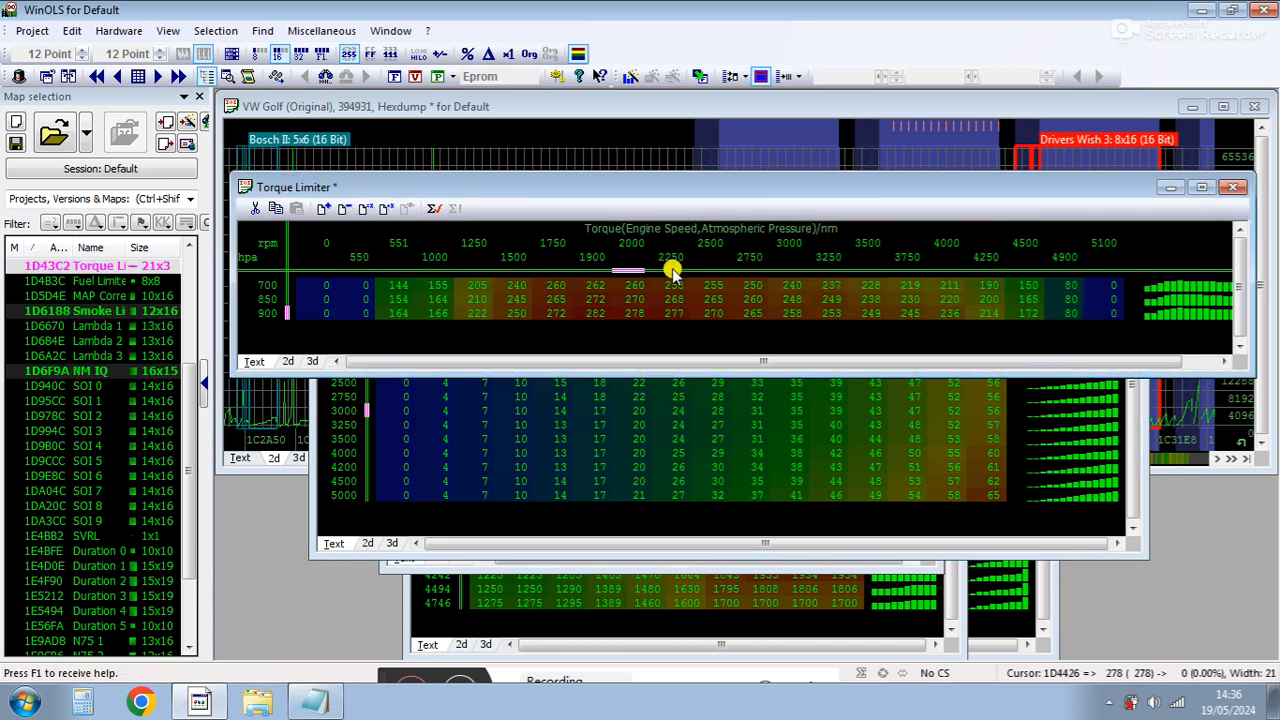
Set the Torque Limiter's 900 hpa cells from 1900 to 2750 rpm to 336 Nm.
click(684, 315)
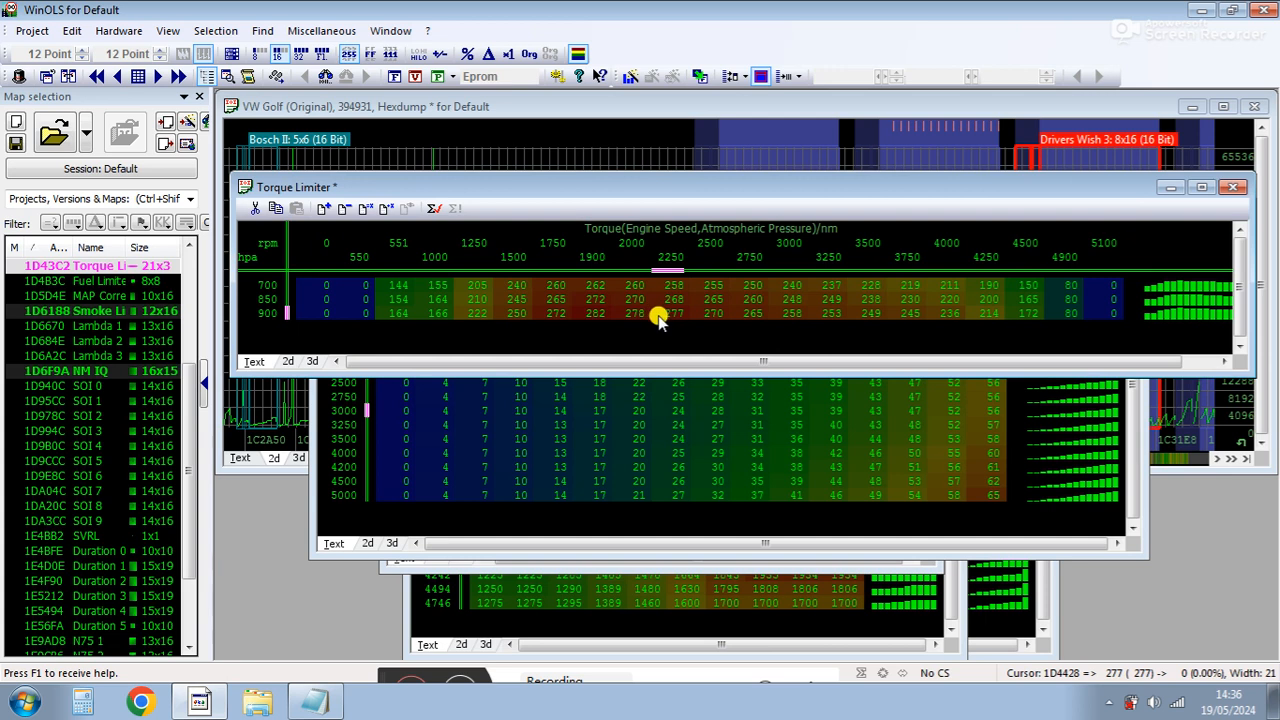
drag(587, 314, 751, 310)
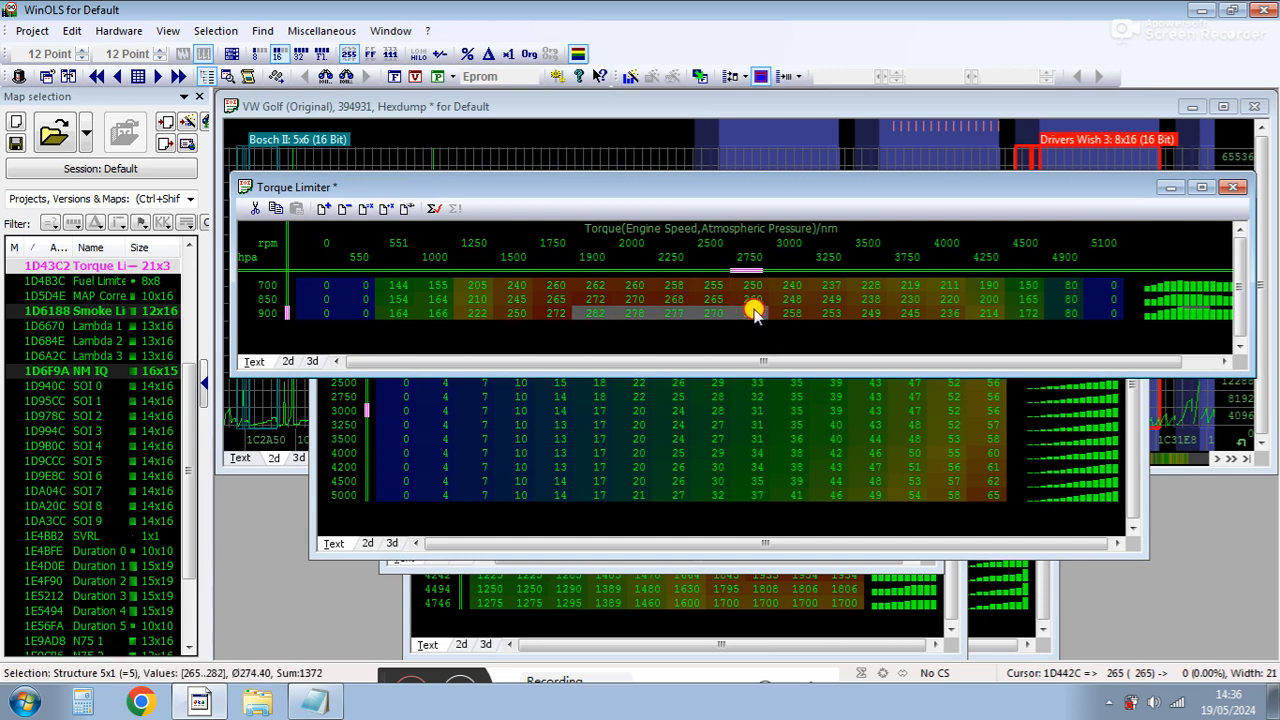
text(336)
key(Return)
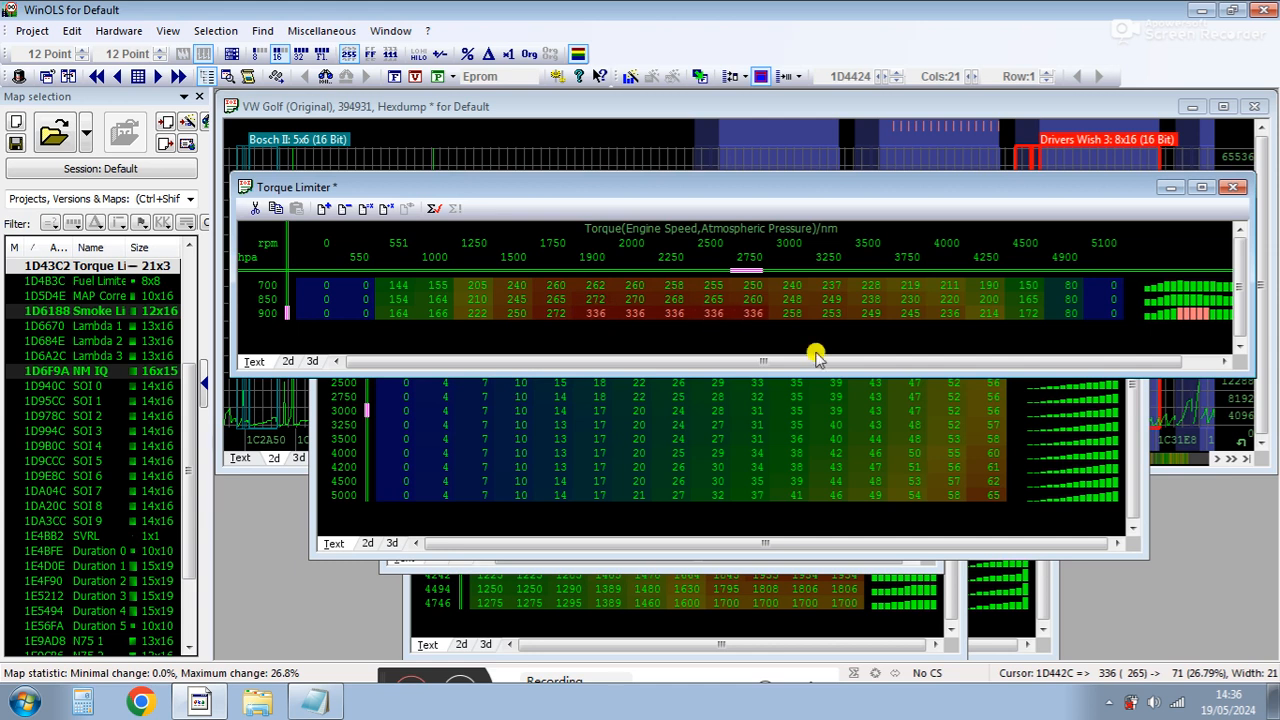
Review the NM IQ map's 336 Nm column and reopen the Drivers Wish 2 map.
click(988, 481)
click(988, 271)
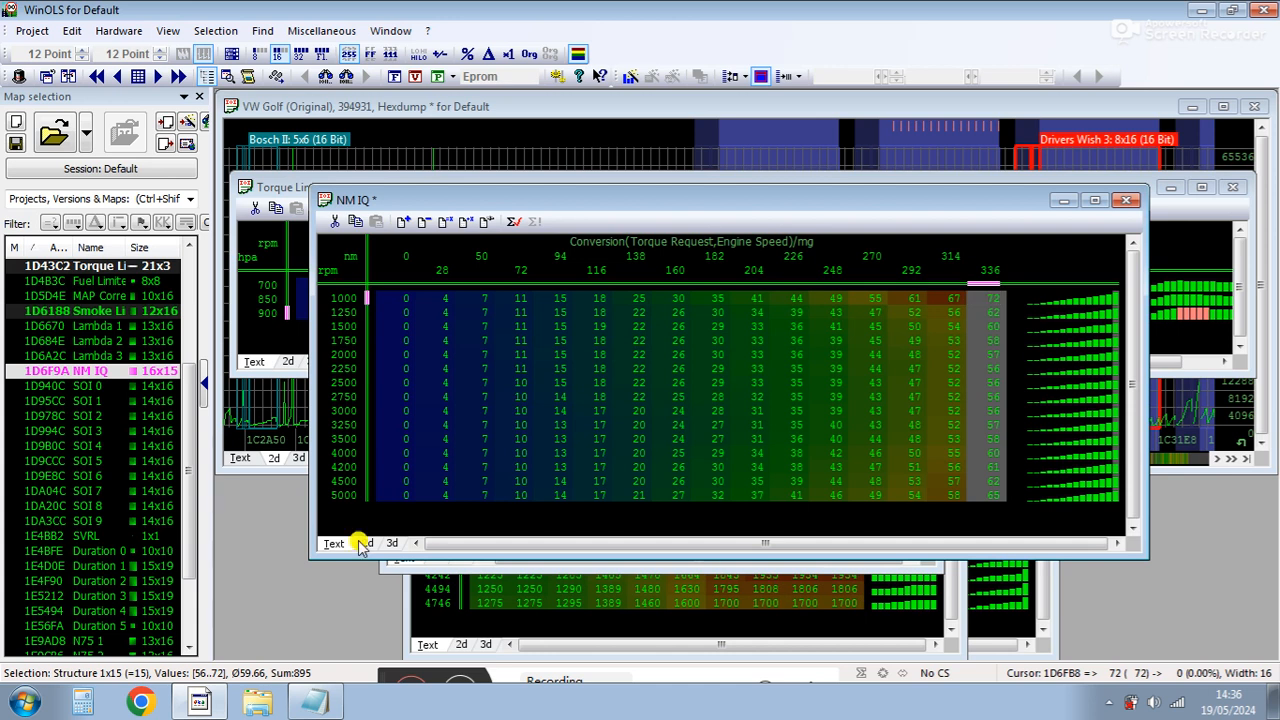
drag(191, 430, 180, 326)
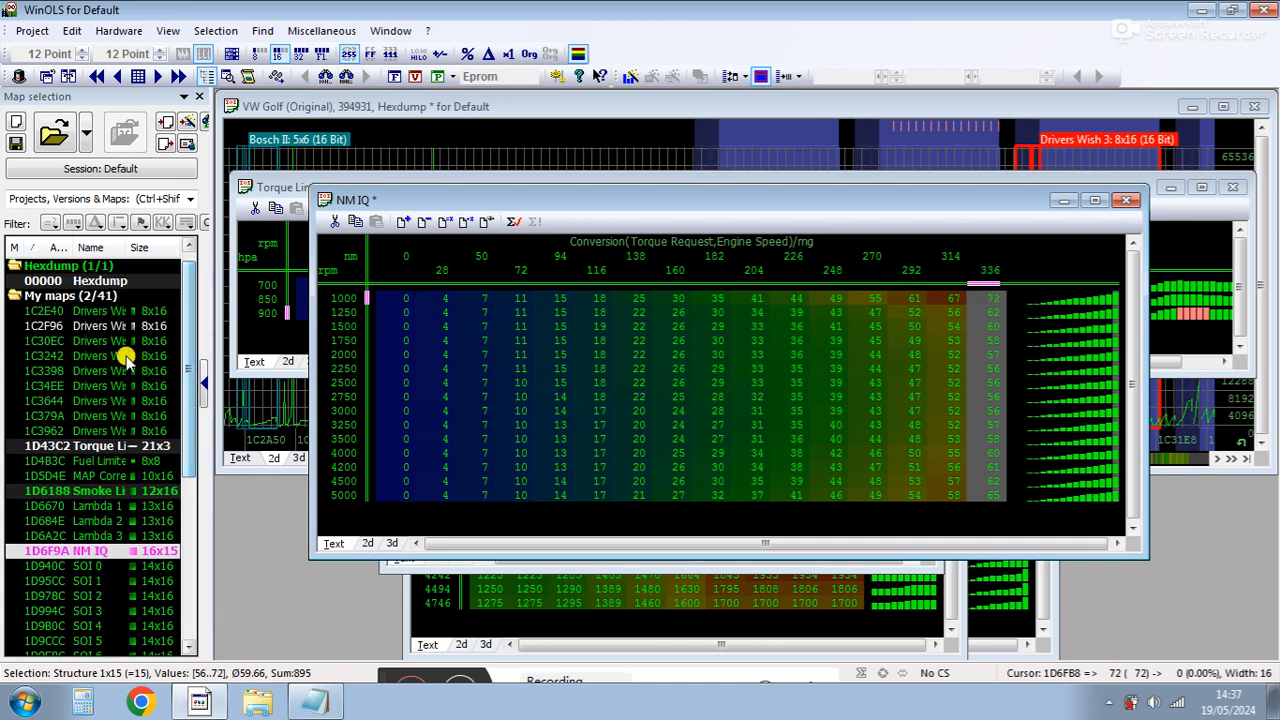
double_click(133, 328)
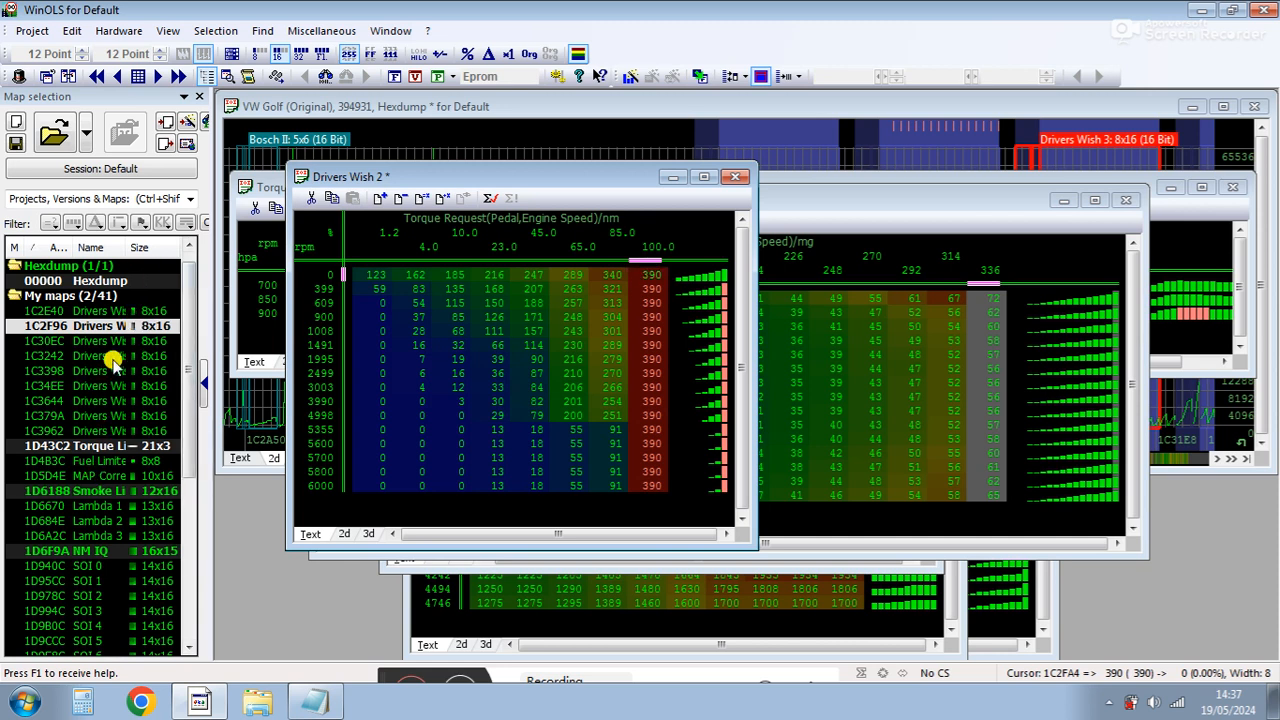
Open Smoke Limiter By MAP and copy its 2000 mbar column into the 1800 mbar column.
double_click(85, 491)
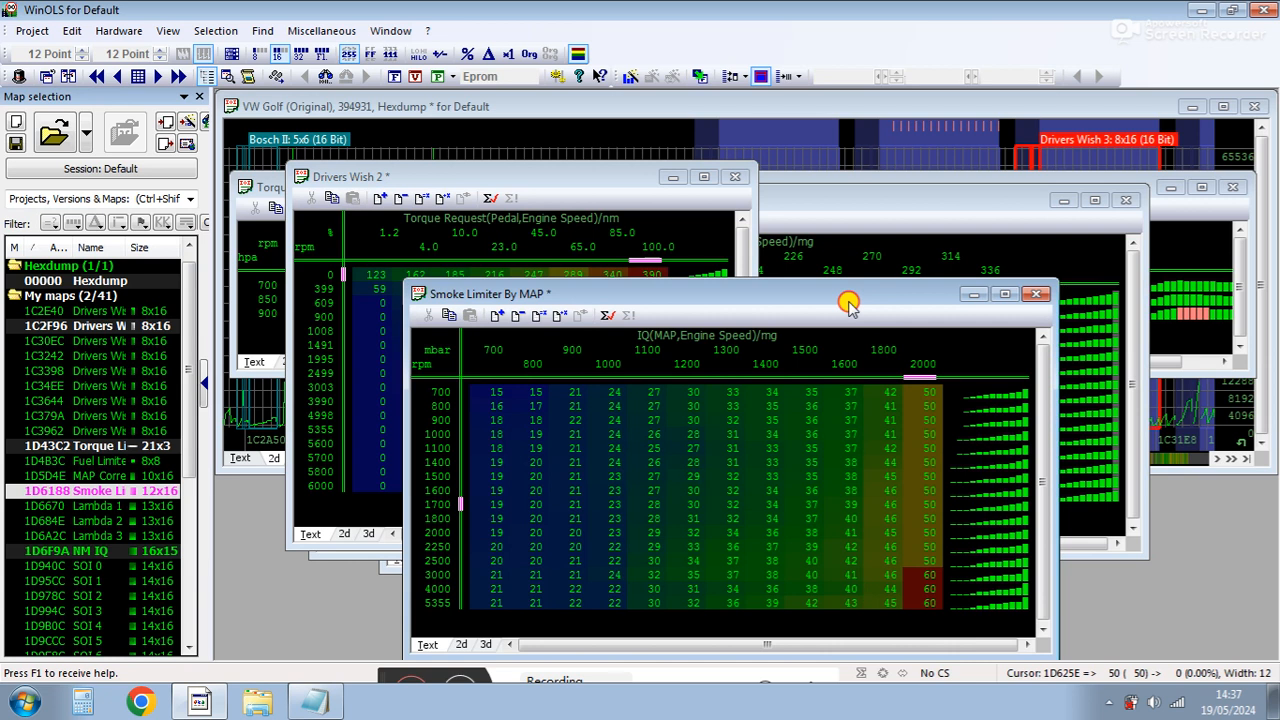
drag(848, 303, 619, 224)
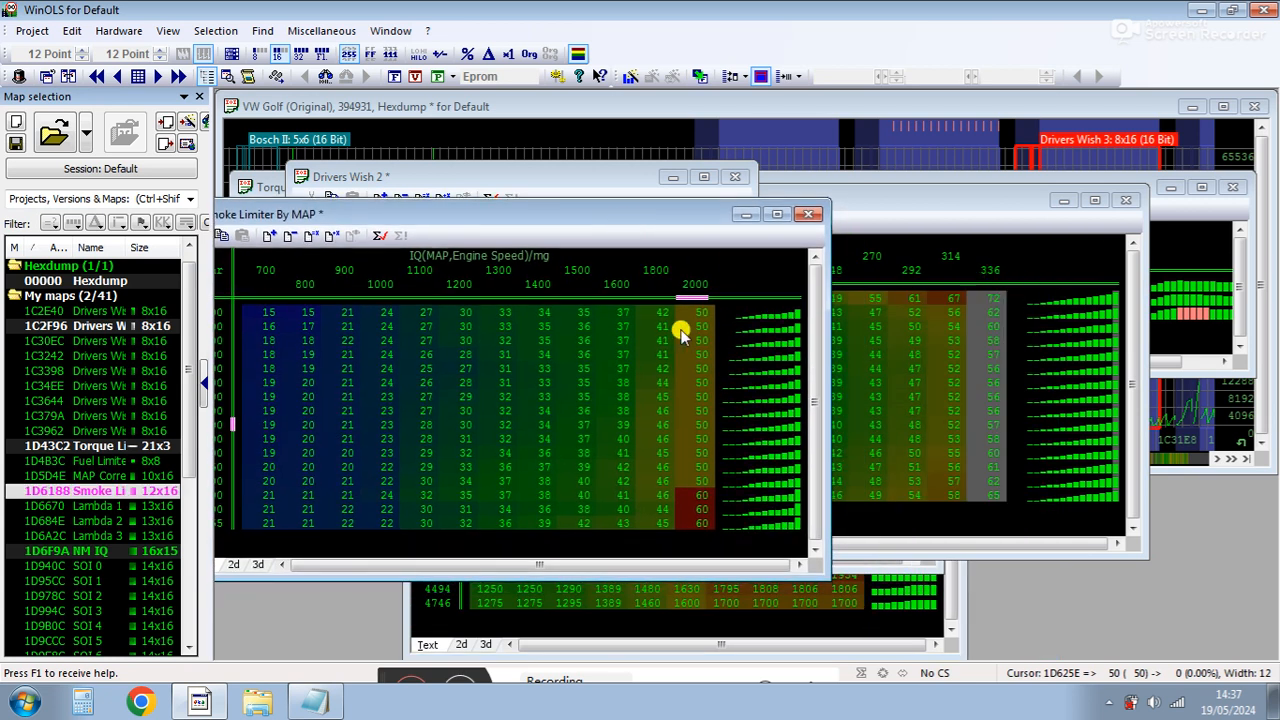
click(695, 298)
drag(697, 300, 656, 303)
key(ctrl+c)
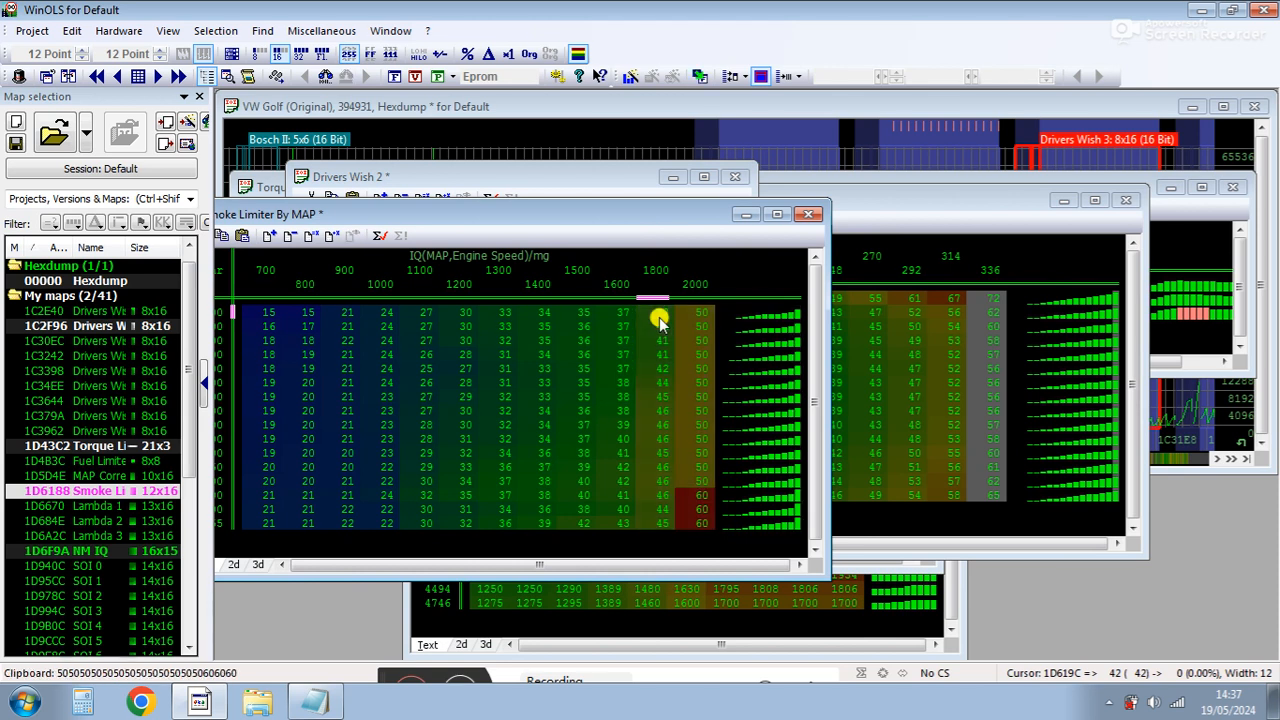
key(ctrl+v)
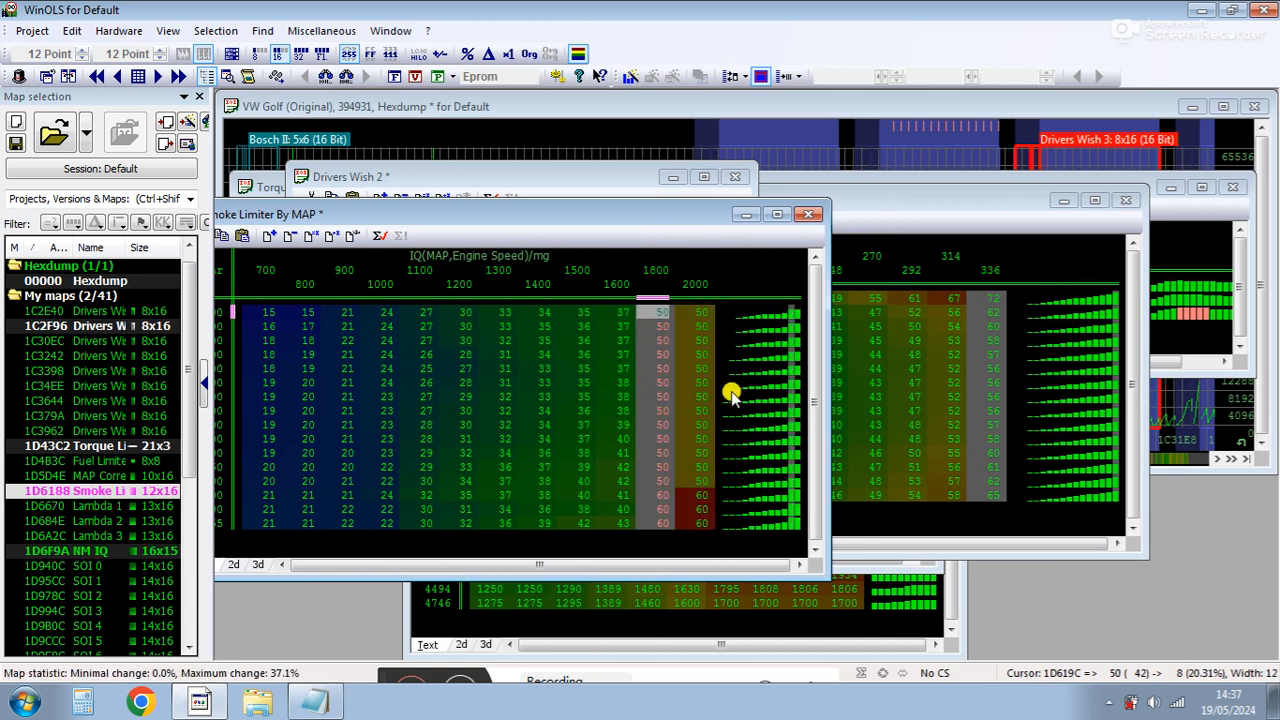
Relabel the smoke map's 1800 mbar axis point to 2000 and the 2000 mbar point to 2200.
click(656, 270)
text(2200)
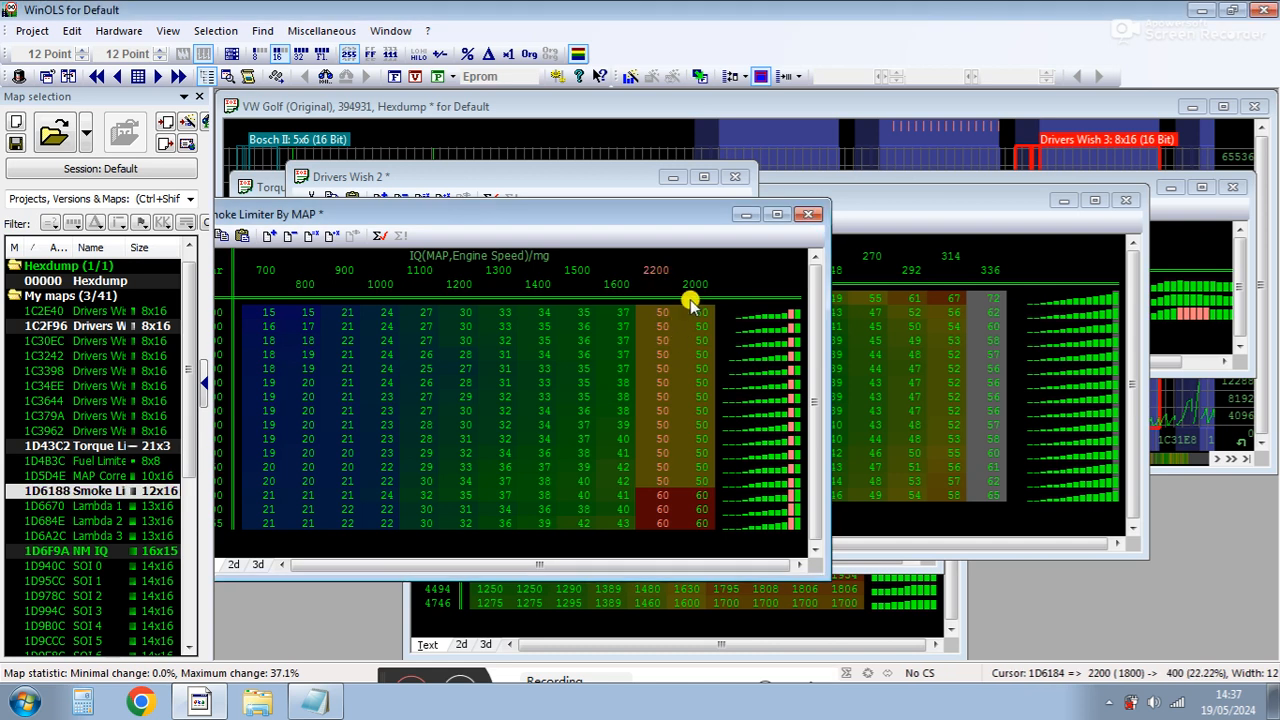
text(2000)
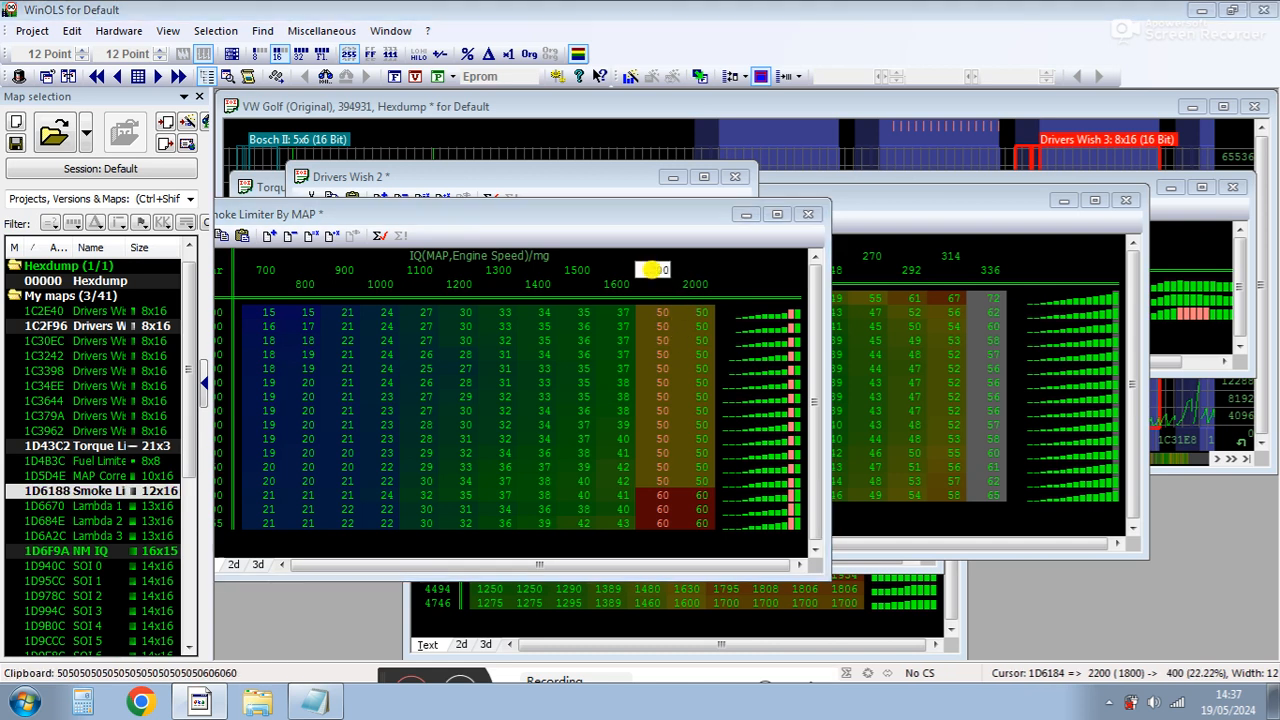
key(Return)
click(695, 284)
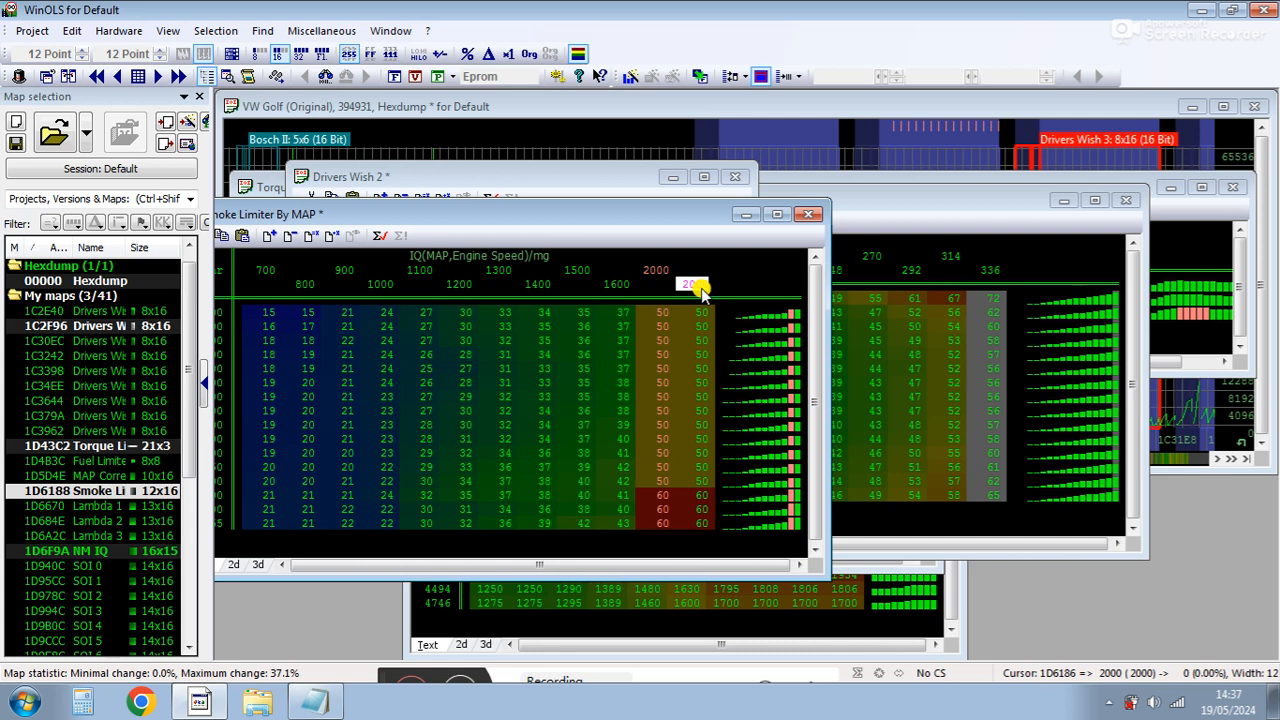
text(2200)
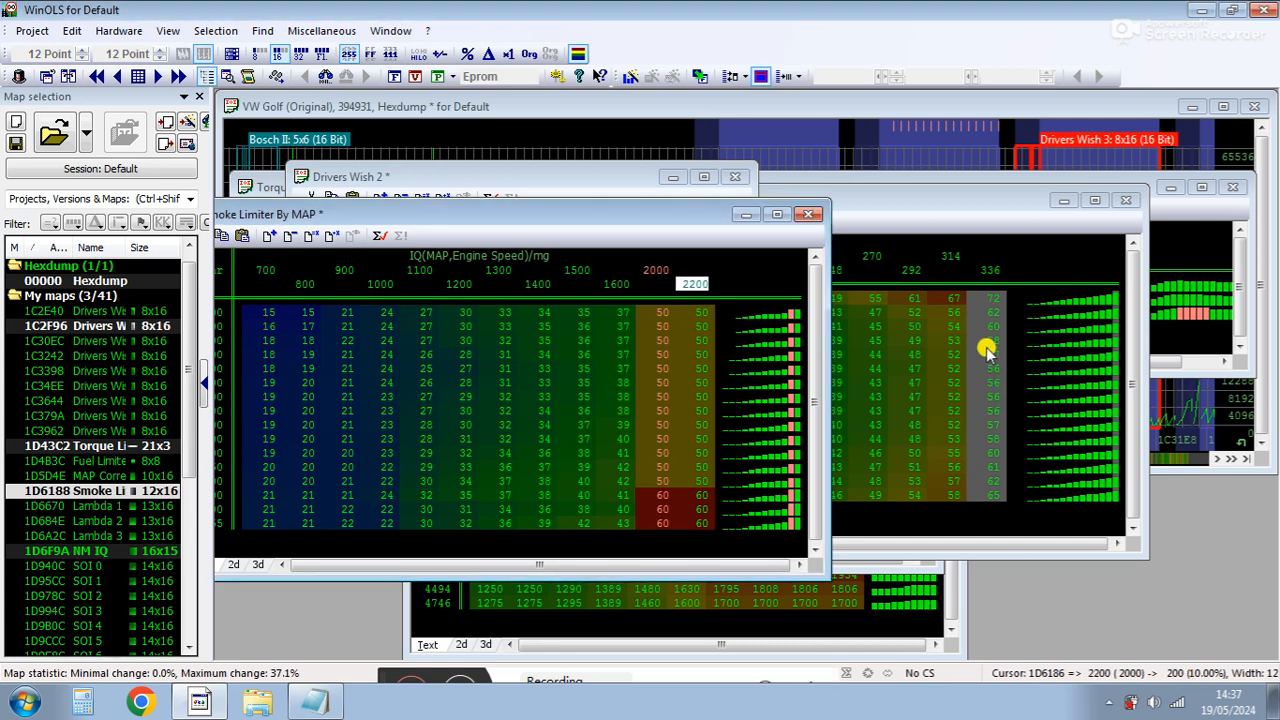
Fill the smoke map's last MAP column with 65 mg and set its axis point to 2100 mbar.
key(ctrl+c)
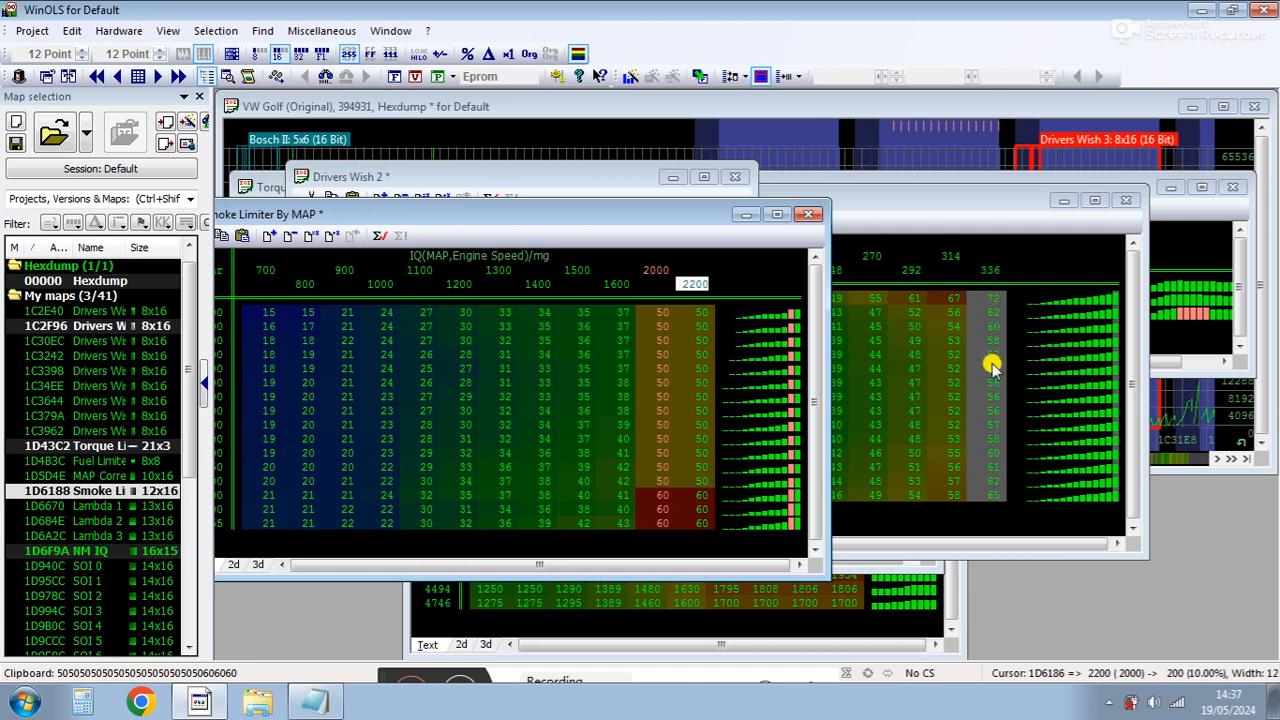
click(697, 312)
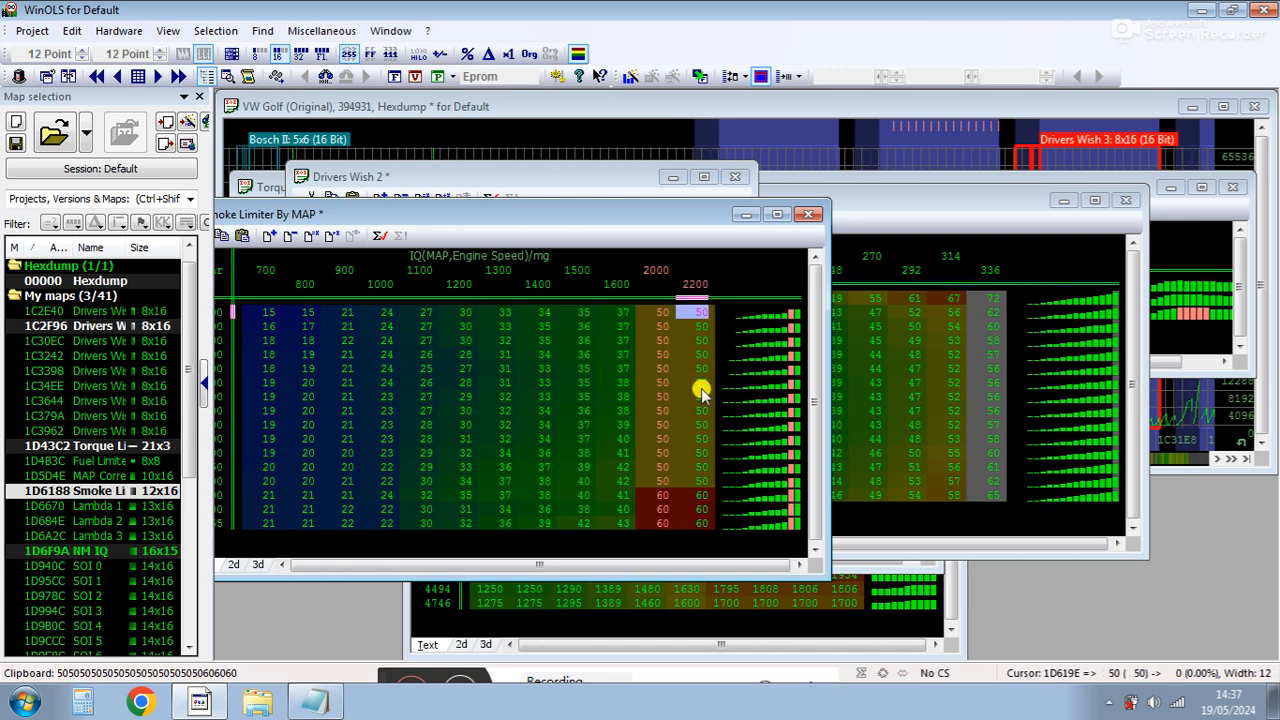
click(692, 302)
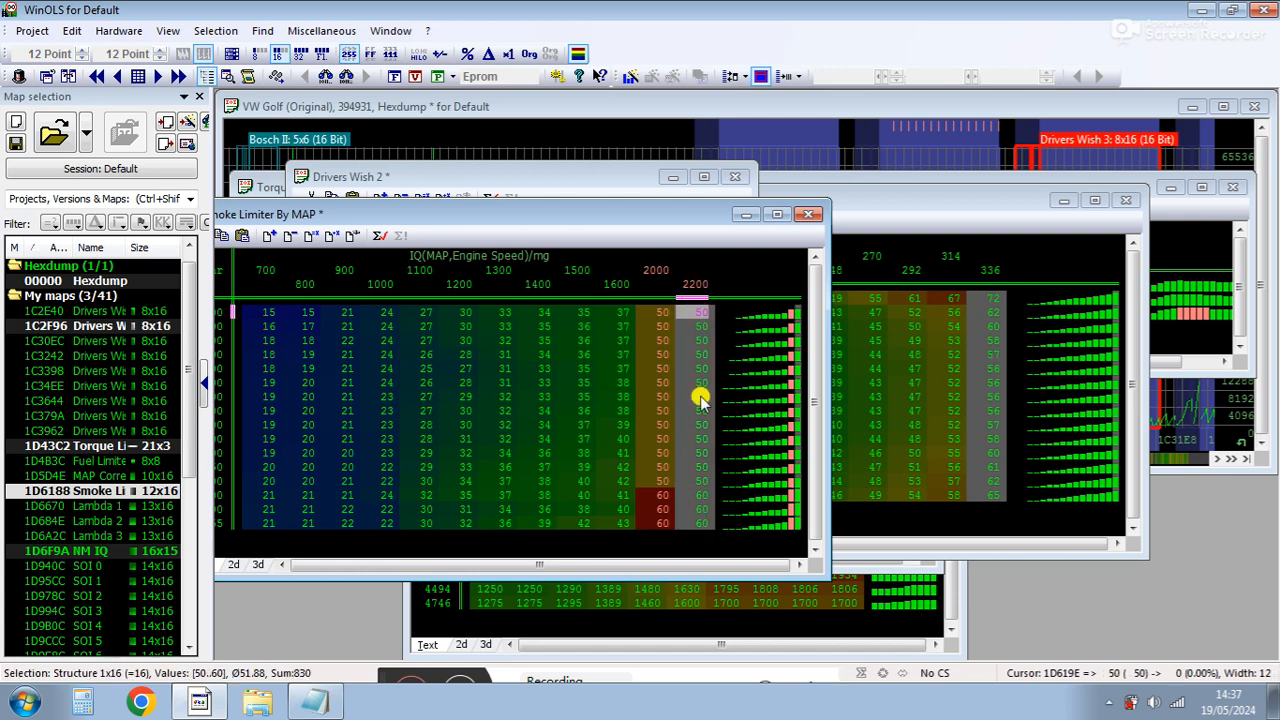
key(Return)
key(Return)
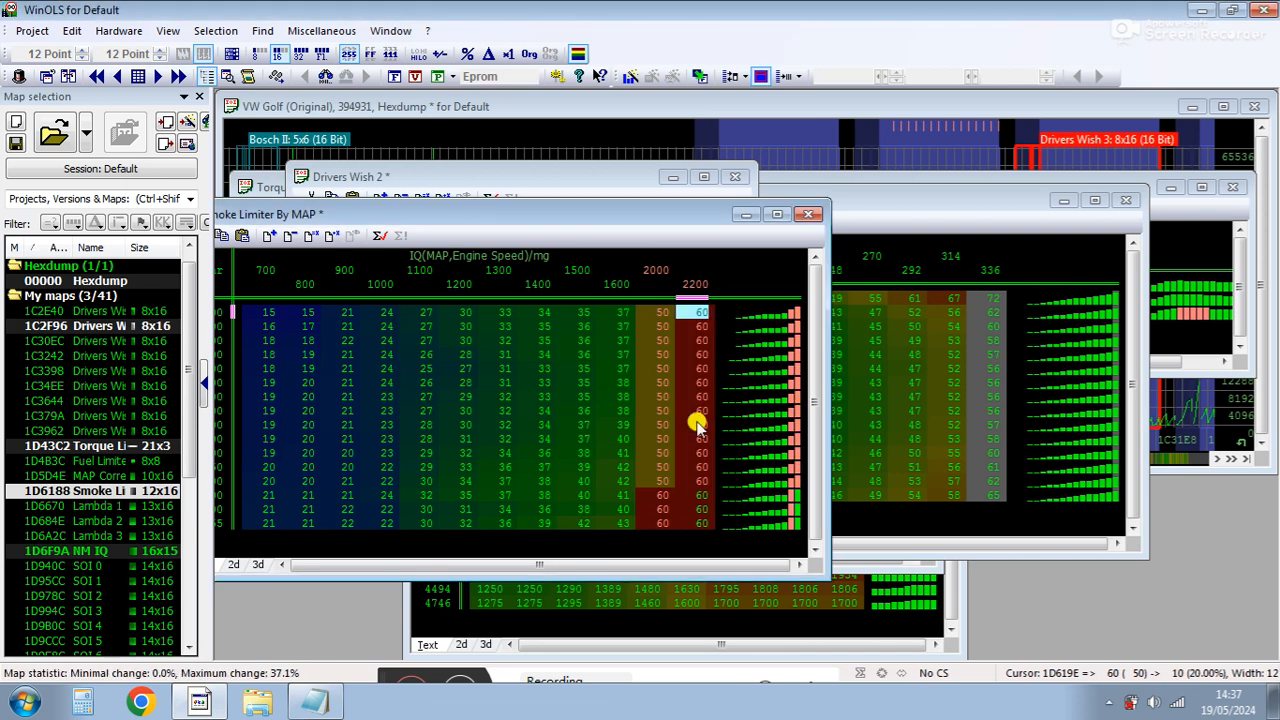
key(Return)
text(65)
key(Return)
drag(700, 523, 704, 320)
key(Return)
key(Return)
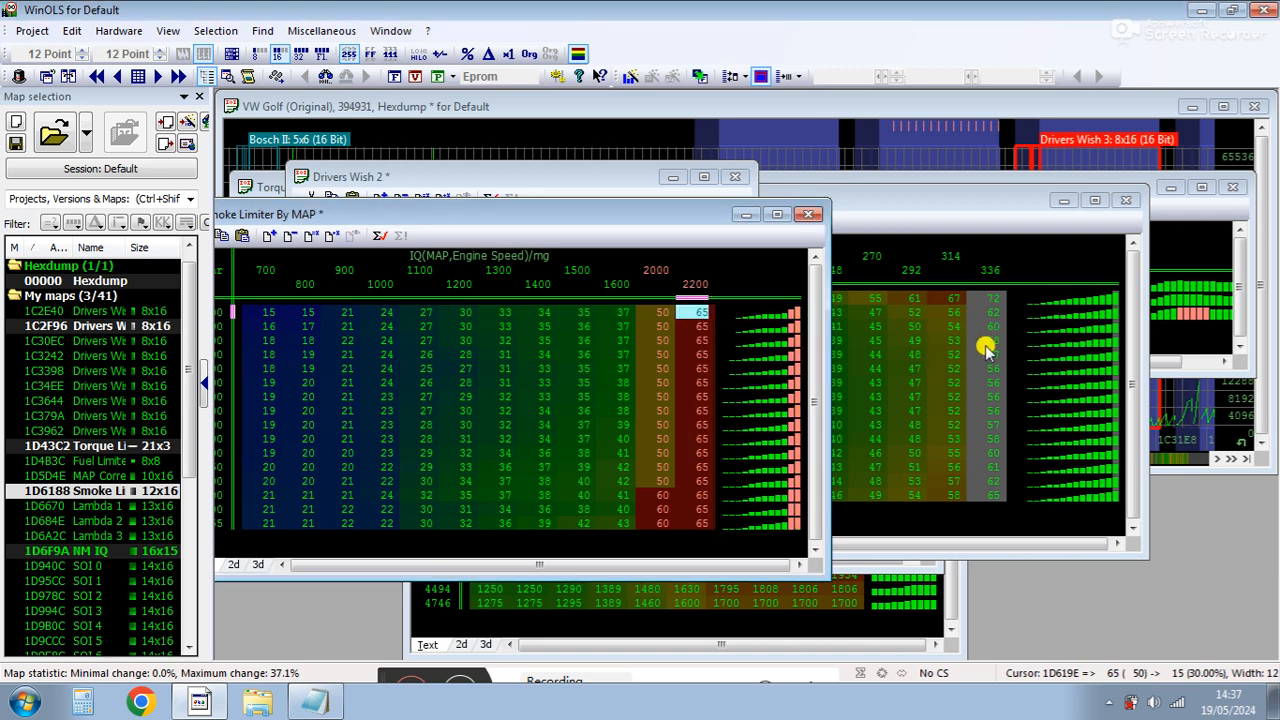
click(690, 286)
text(21)
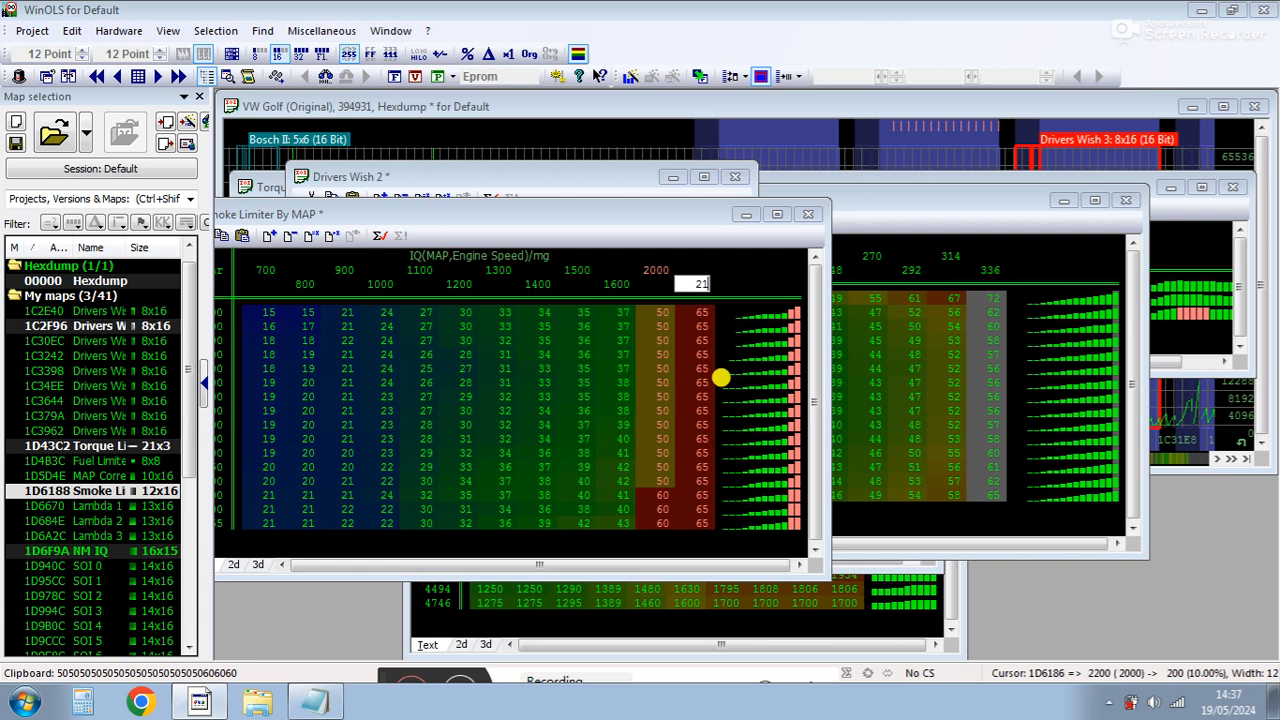
key(Return)
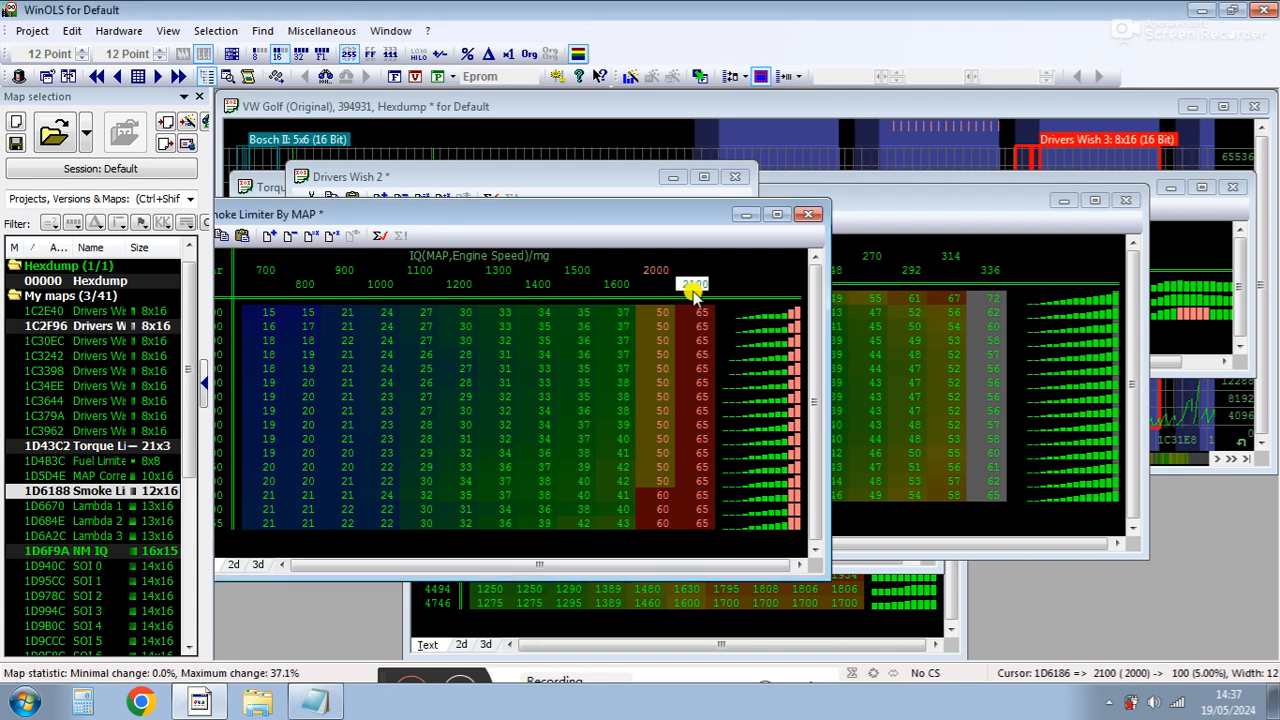
Set the Boost Request cells in the 40 and 45 mg columns from 2247 to 3990 rpm to 2200 mbar.
click(801, 580)
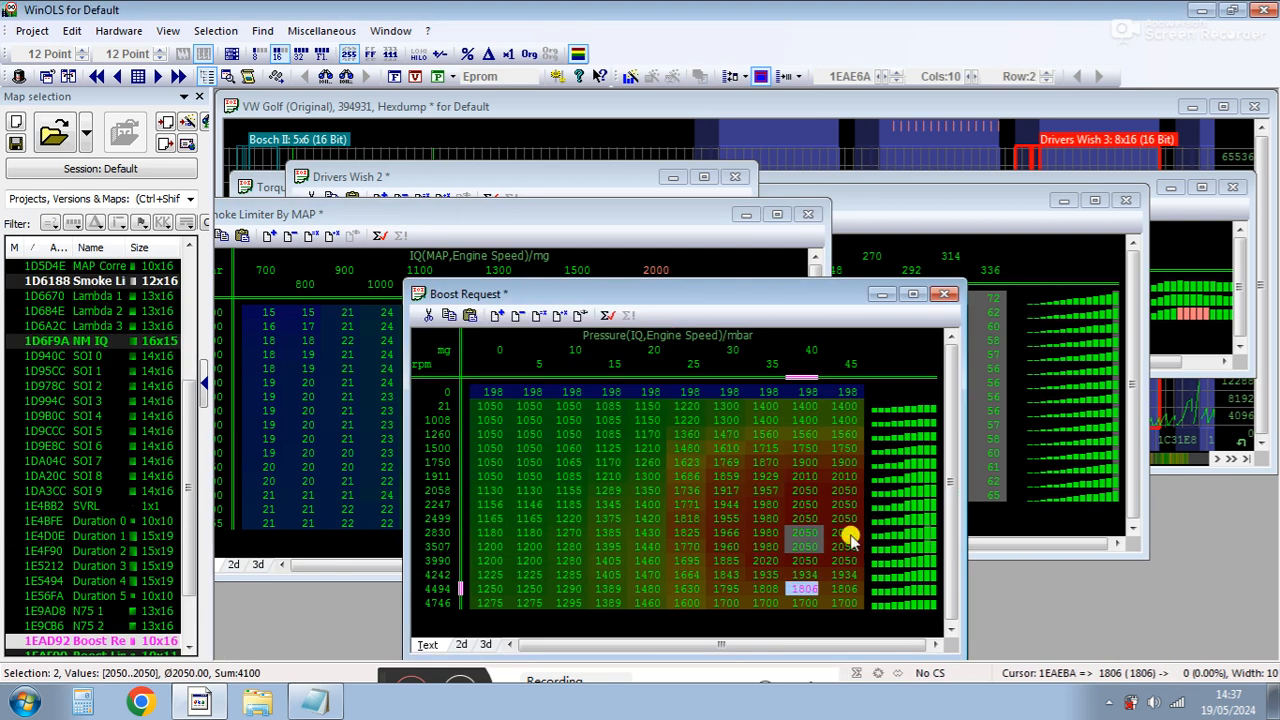
drag(843, 555, 808, 503)
key(Return)
text(22)
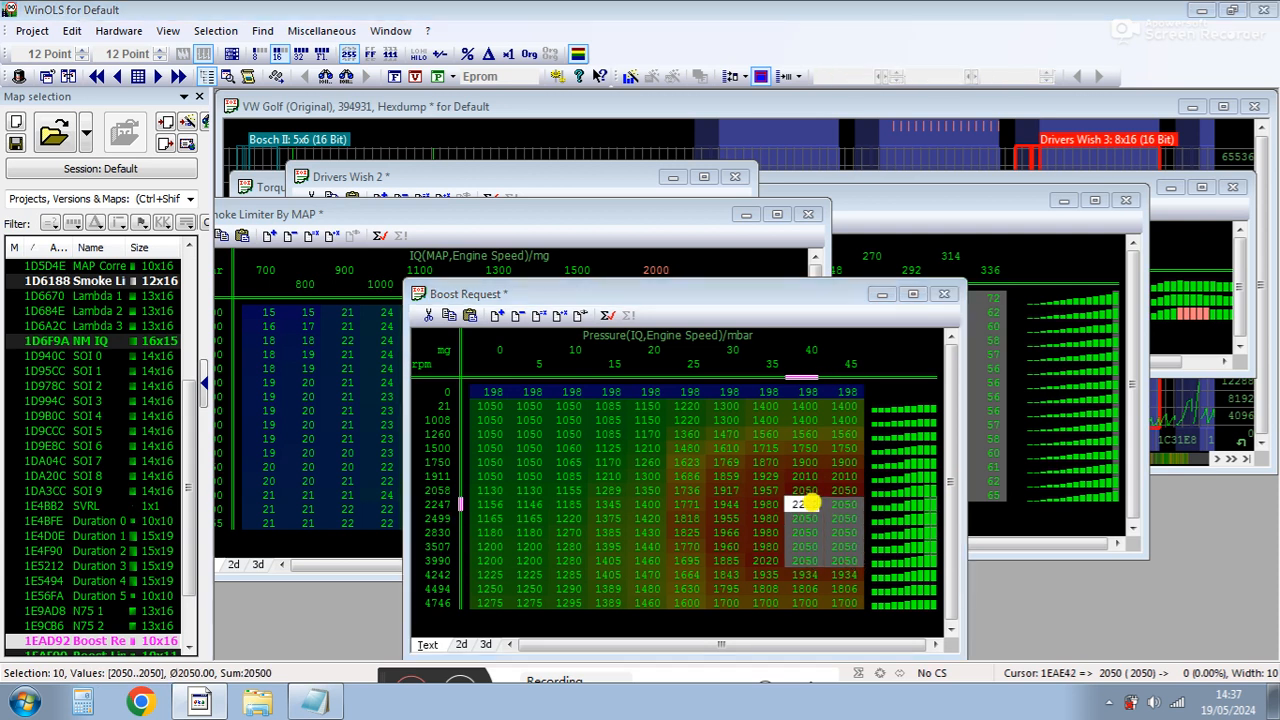
text(00)
key(Return)
Compare the Boost Request 1911 rpm cells with the smoke limiter map, then bring up the NM IQ map.
click(826, 479)
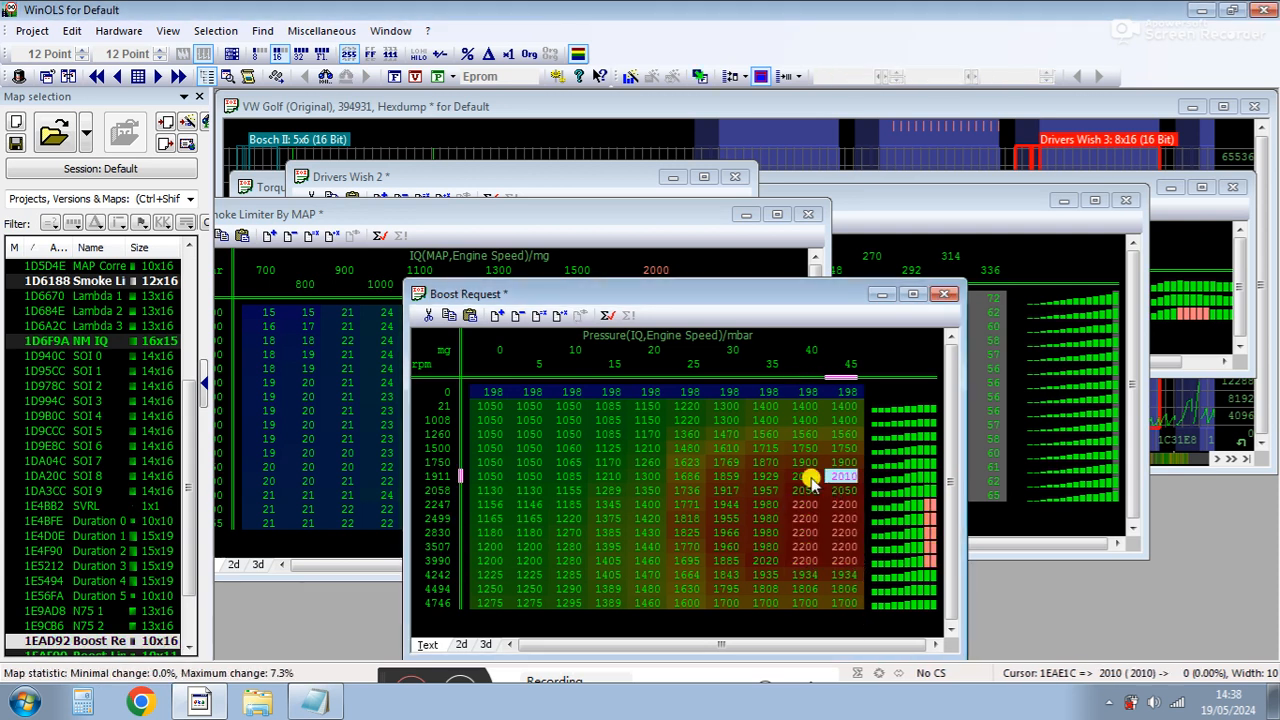
click(807, 587)
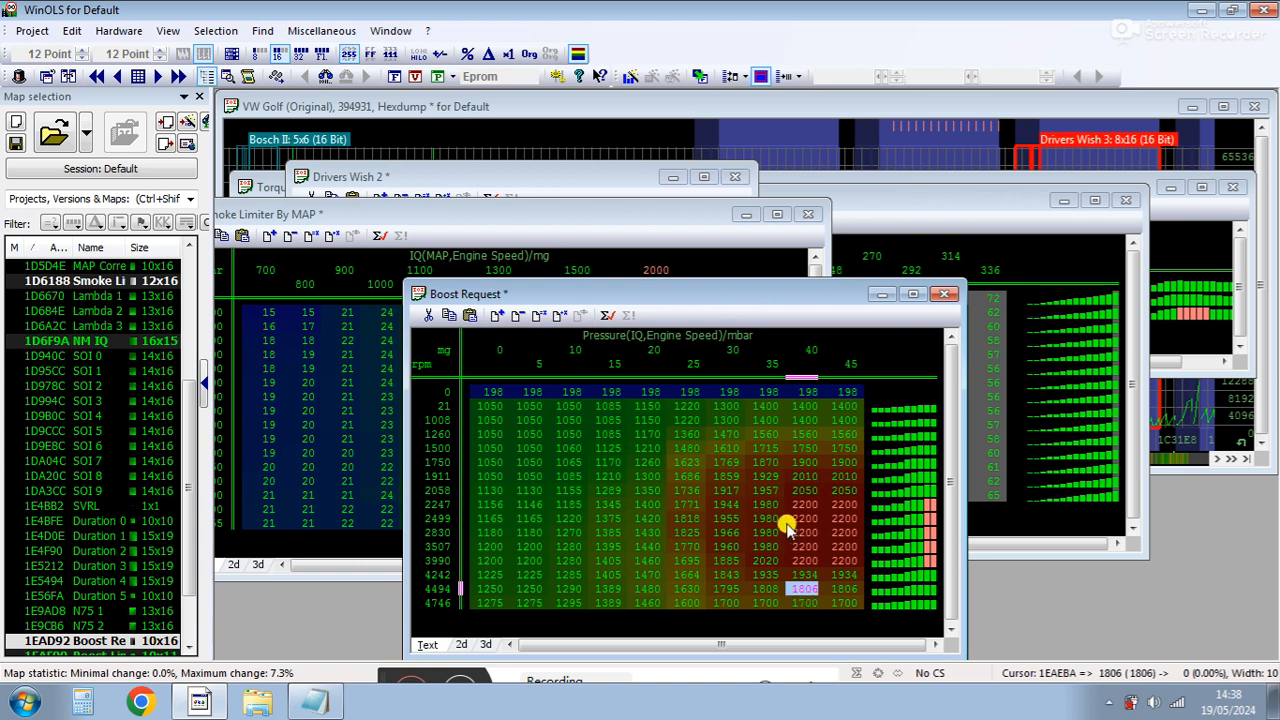
click(528, 244)
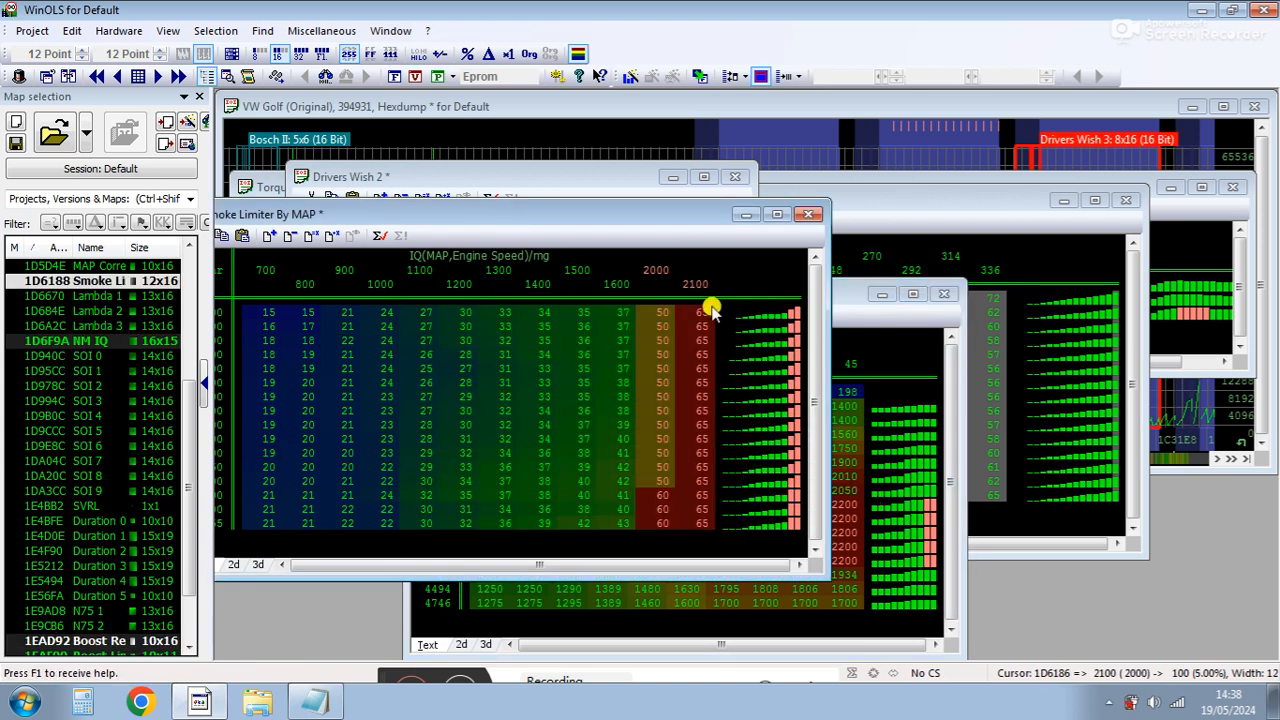
click(845, 490)
drag(845, 490, 793, 481)
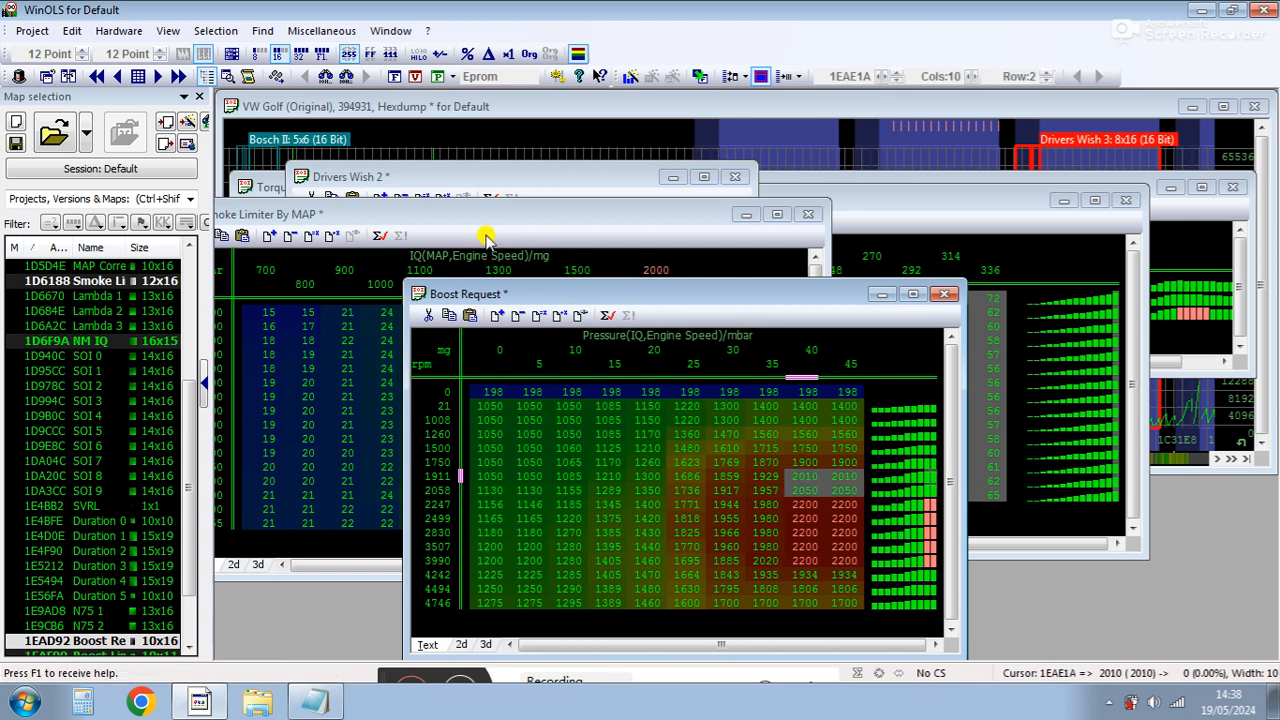
click(485, 237)
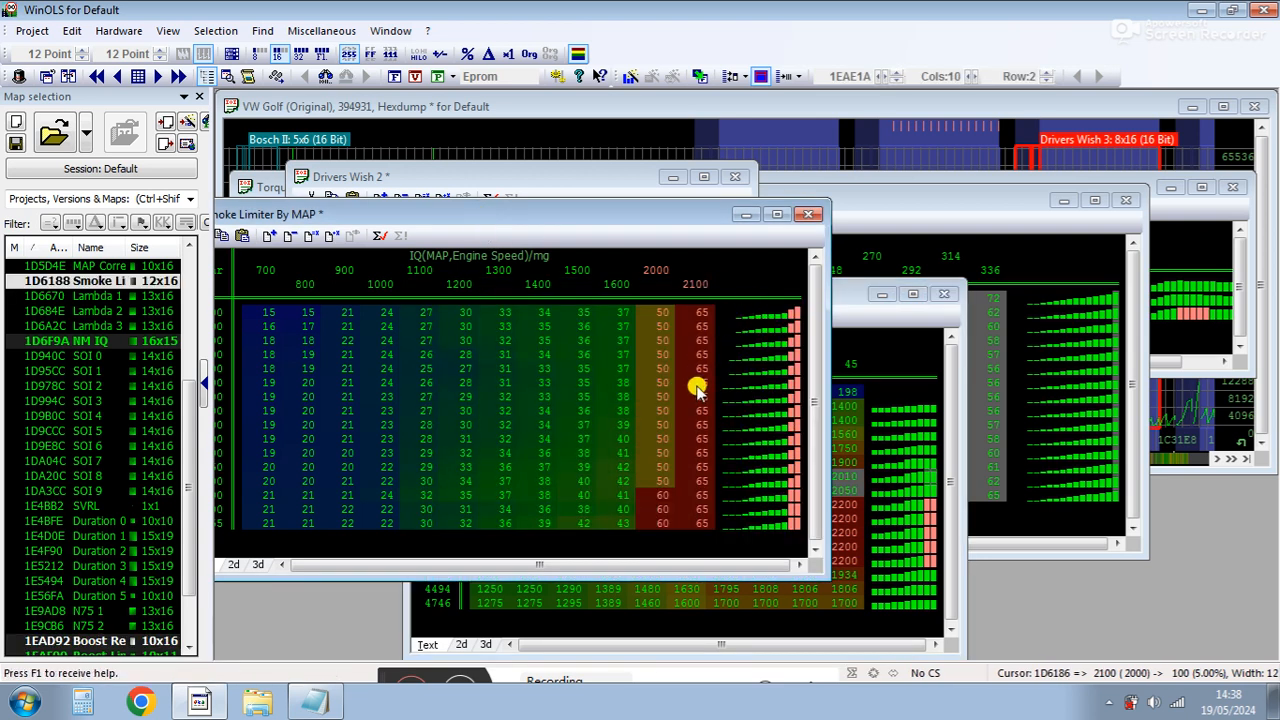
click(1046, 372)
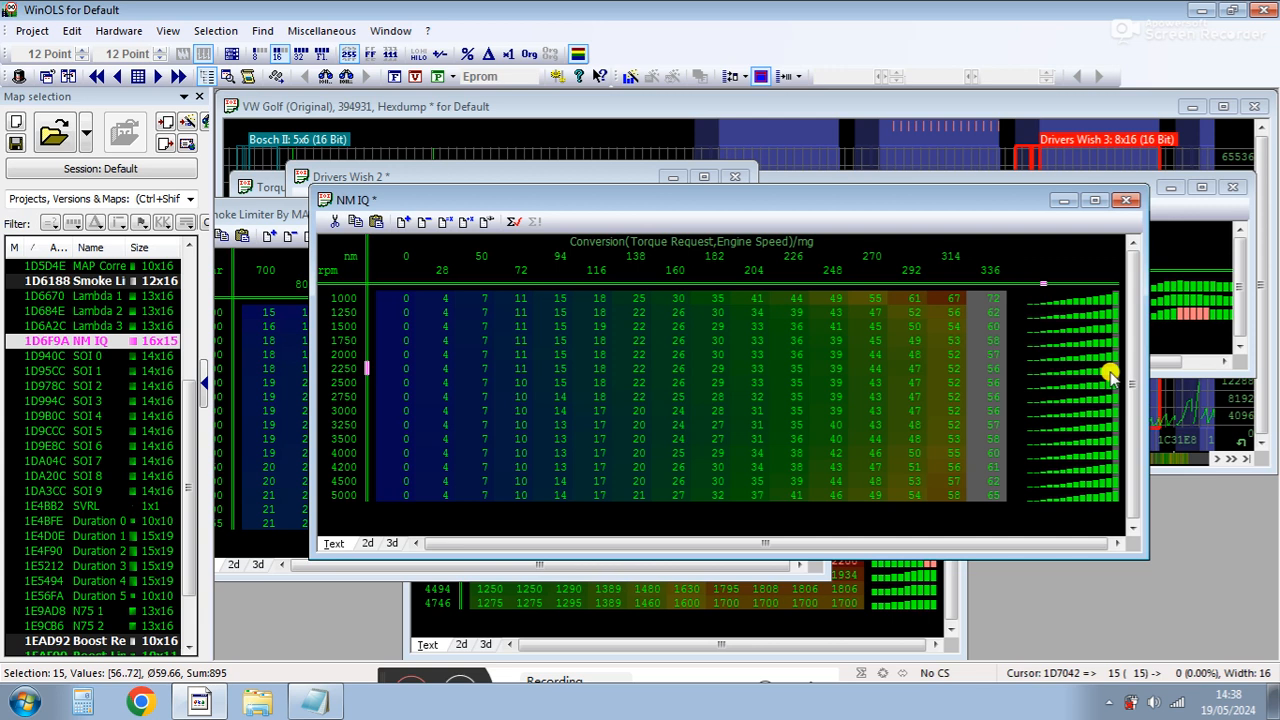
Relabel the NM IQ map's 314 Nm axis point to 336 and copy the last torque column into it.
double_click(951, 263)
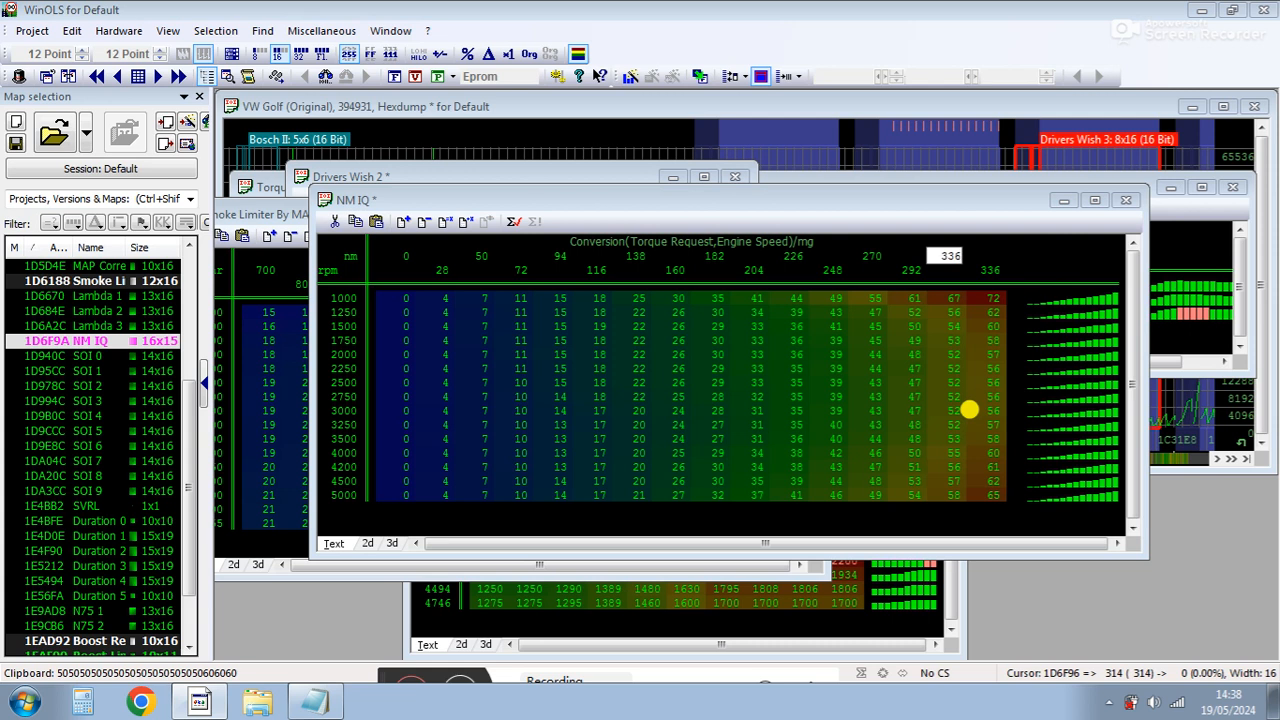
key(Return)
click(990, 283)
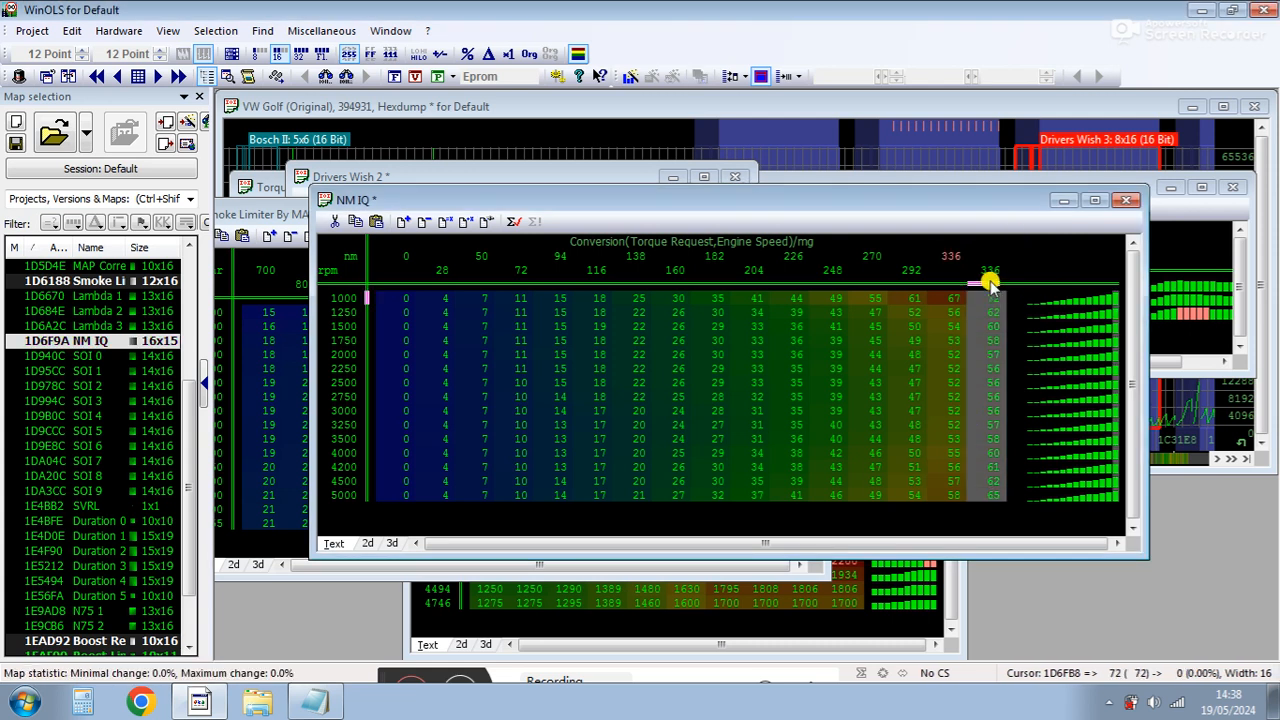
key(ctrl+c)
click(940, 285)
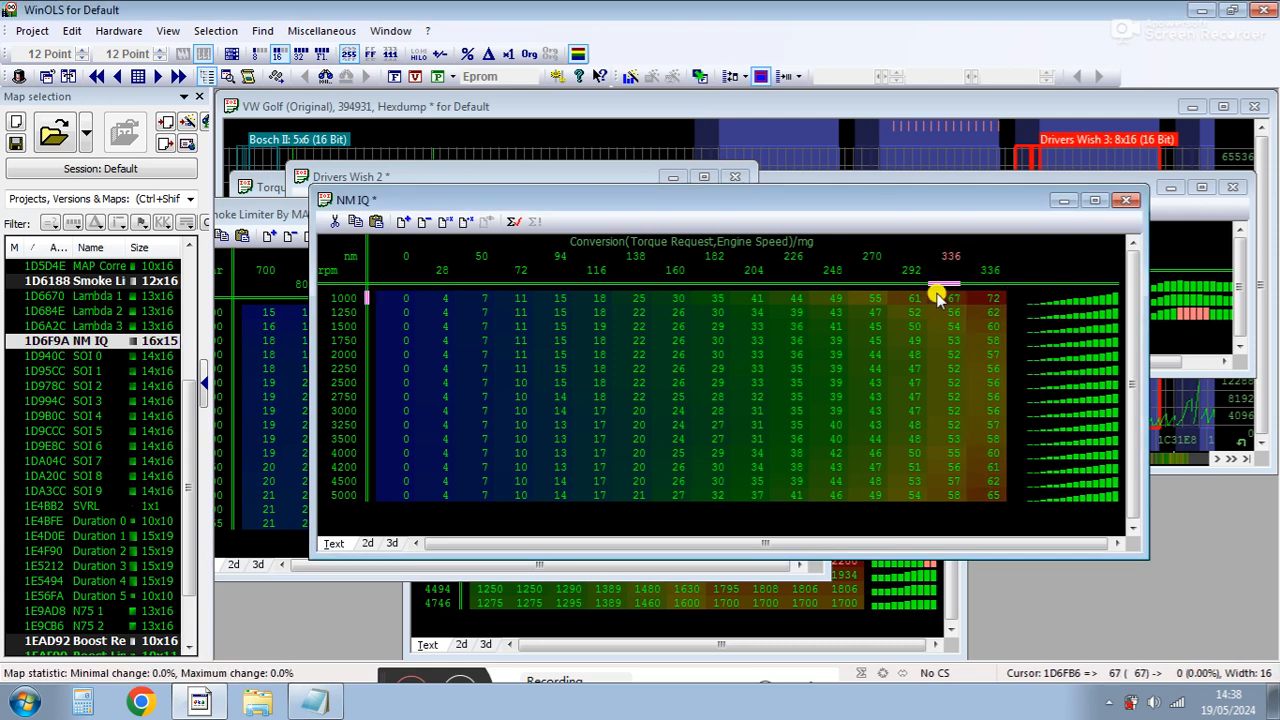
key(ctrl+v)
Relabel the NM IQ map's last torque axis point to 360 Nm and raise that column by five increments.
click(982, 270)
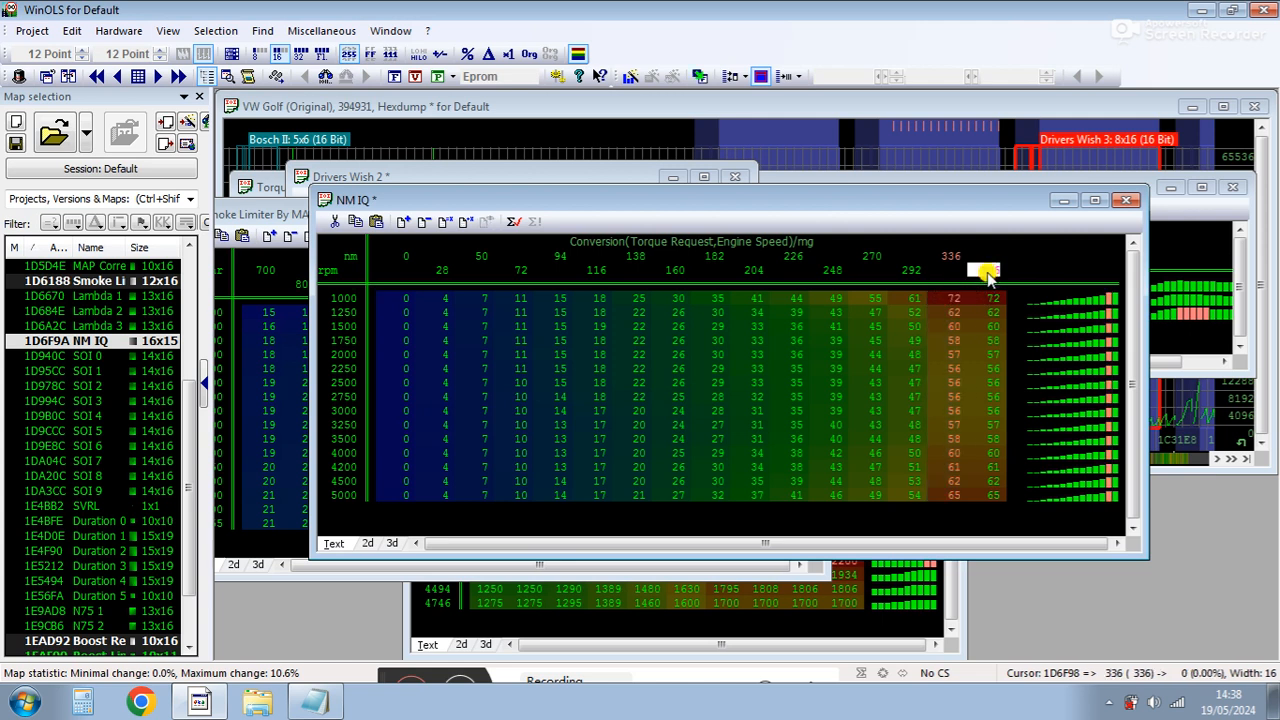
click(982, 270)
text(360)
key(Return)
click(989, 285)
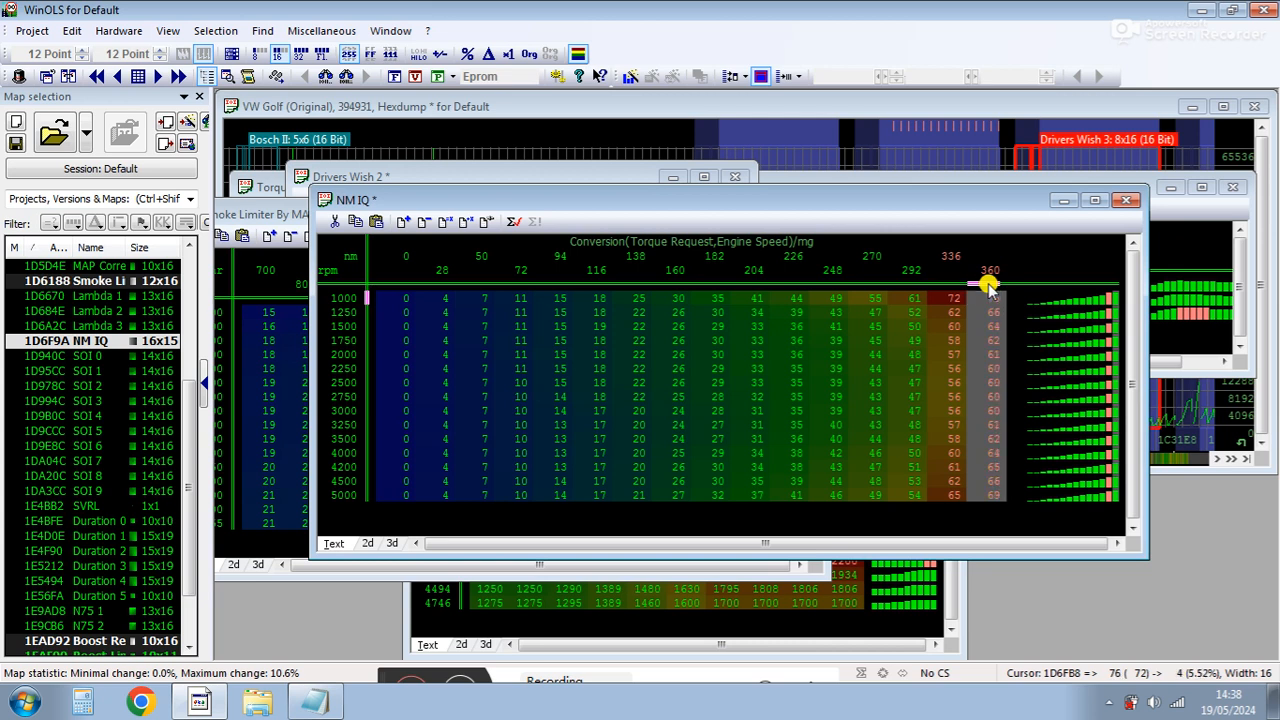
key(plus)
key(plus)
key(plus)
key(plus)
key(plus)
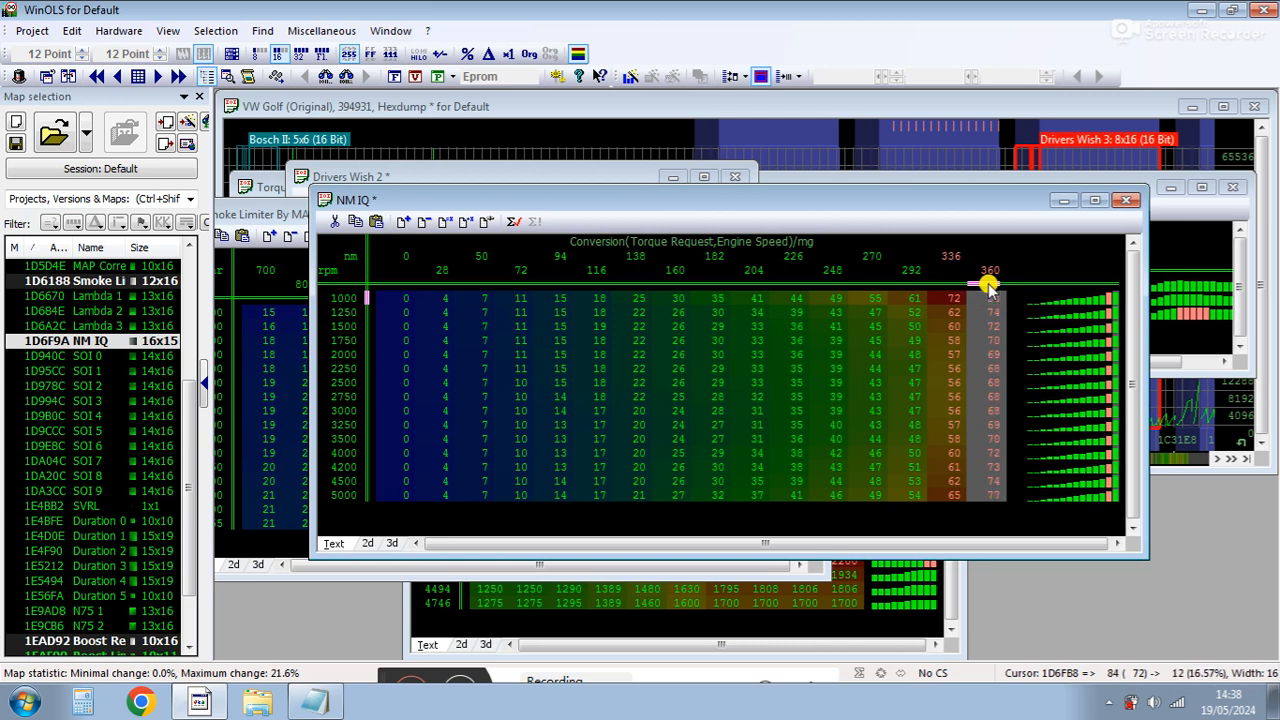
Undo all the changes made to the NM IQ map.
drag(946, 257, 1005, 578)
key(F11)
click(990, 279)
click(915, 298)
key(F11)
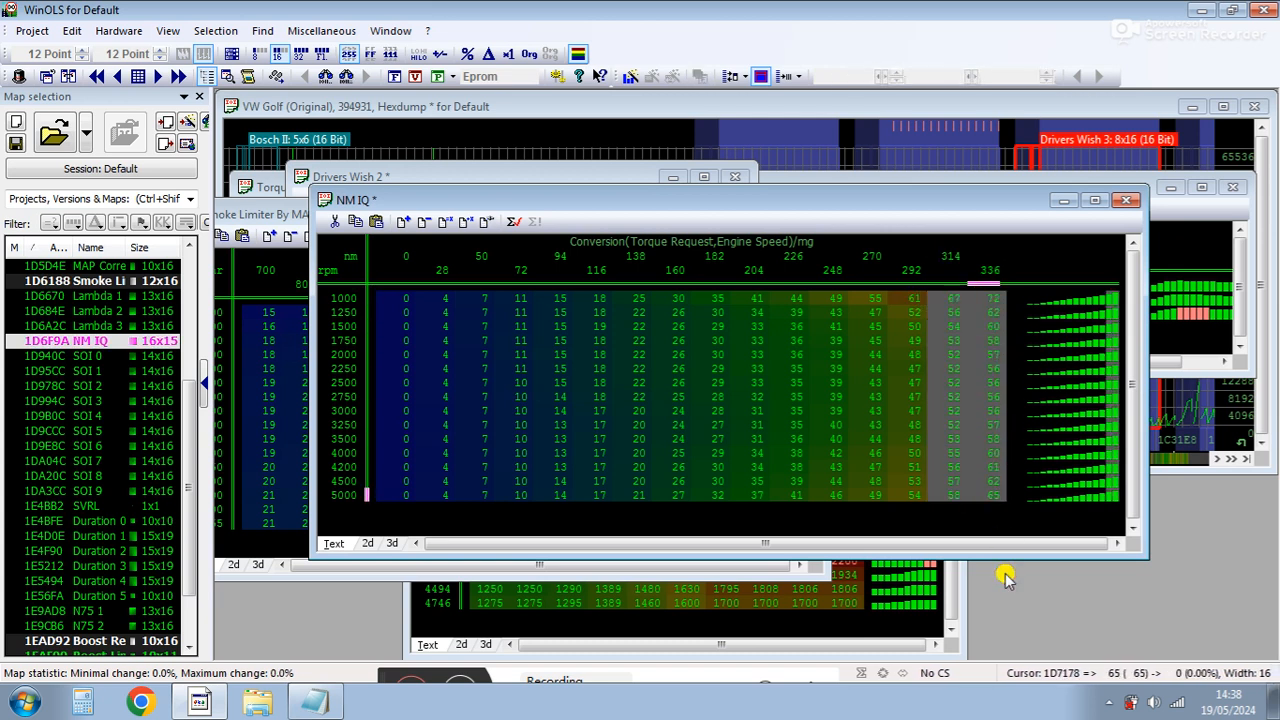
Inspect the NM IQ map's upper torque columns between 270 and 336 Nm.
click(866, 438)
click(992, 304)
click(990, 297)
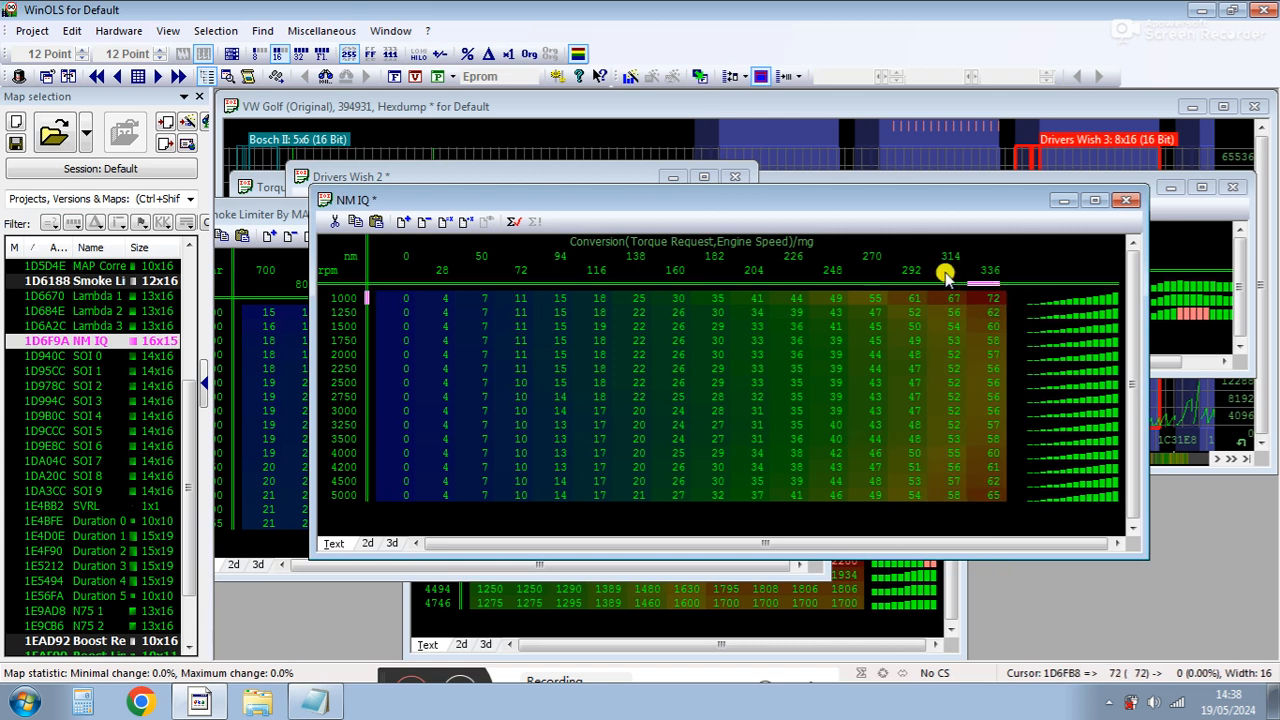
click(874, 275)
shift+click(896, 281)
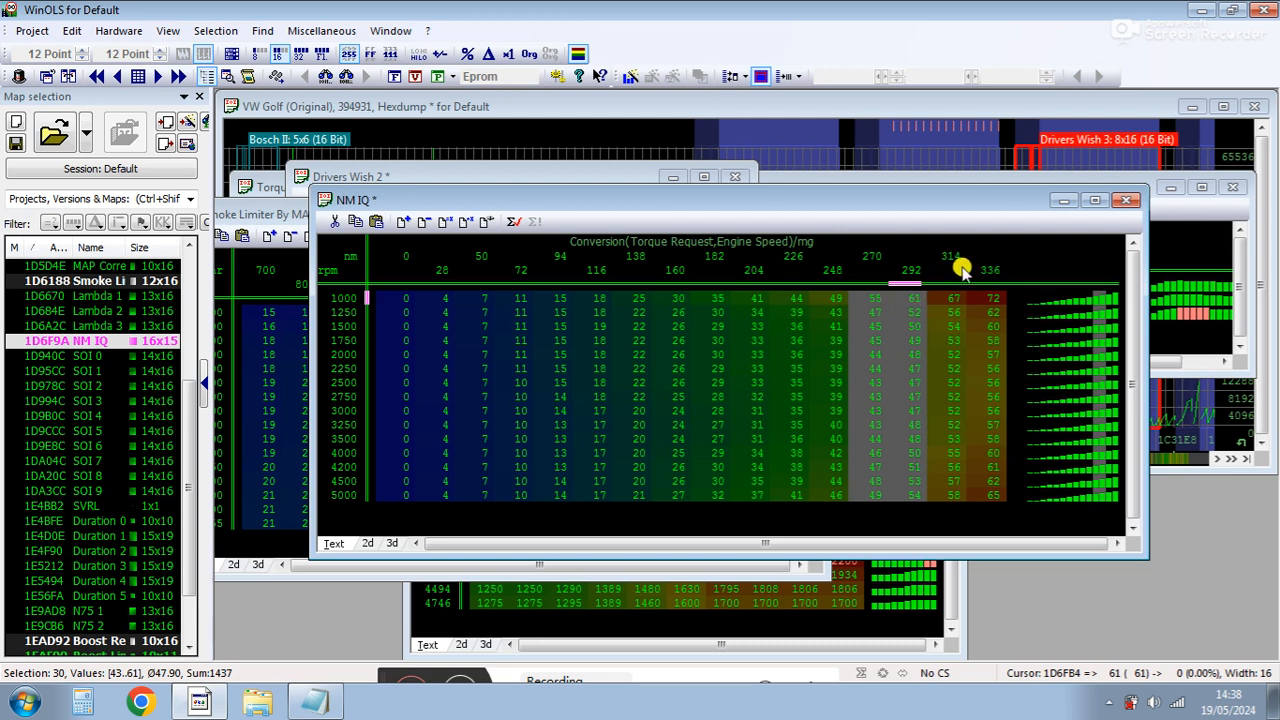
click(990, 313)
drag(985, 396, 980, 471)
Close the NM IQ, smoke limiter, Drivers Wish 2, Boost Request, Torque Limiter and Boost Limiter map windows.
click(1125, 205)
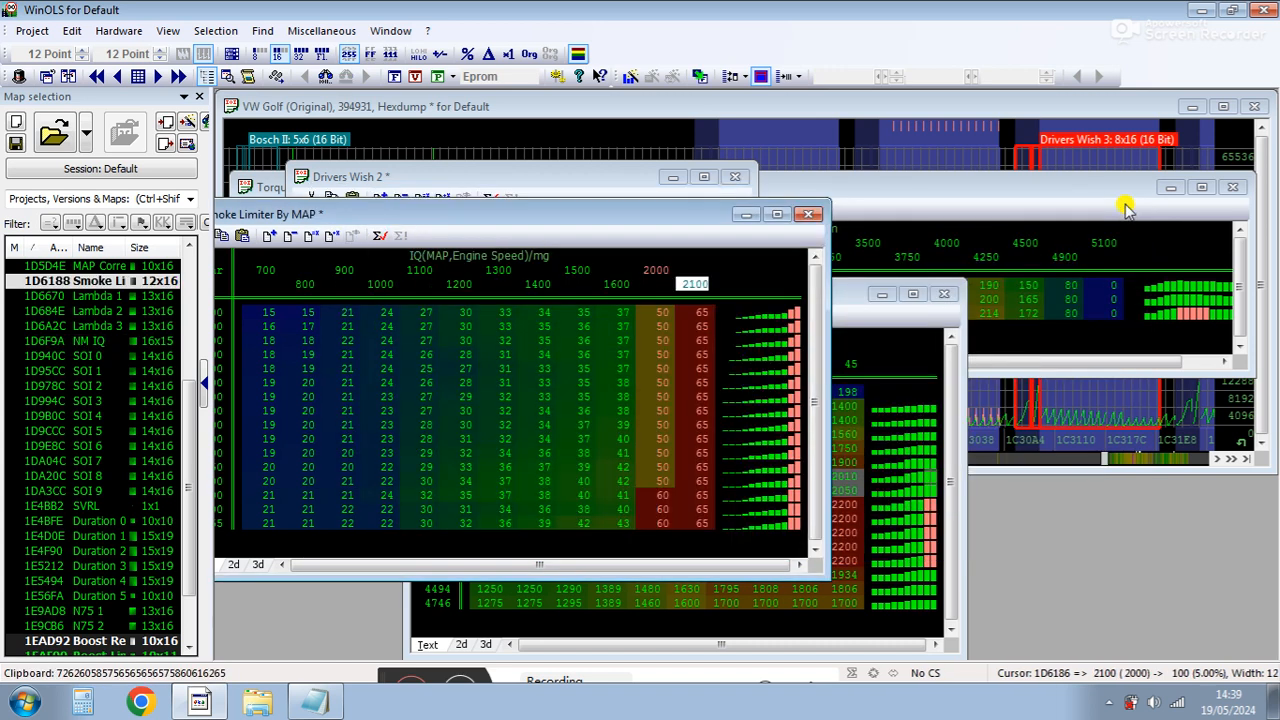
click(808, 216)
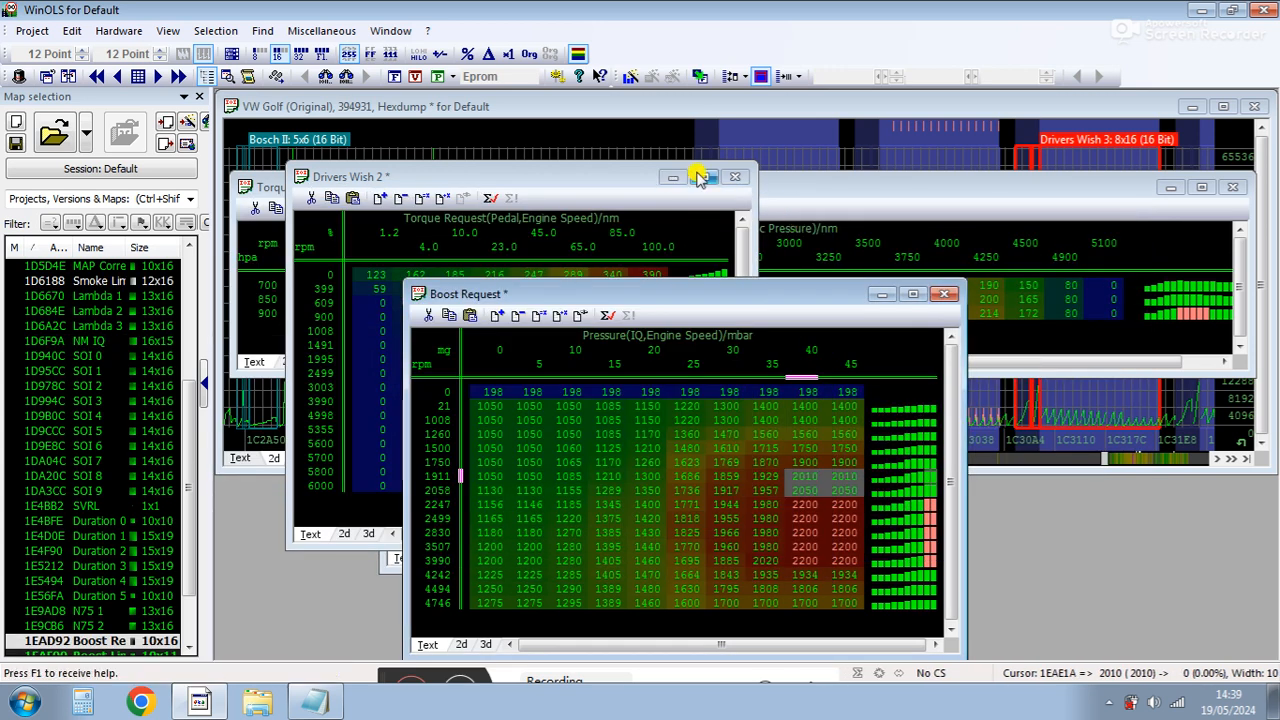
click(735, 177)
click(945, 296)
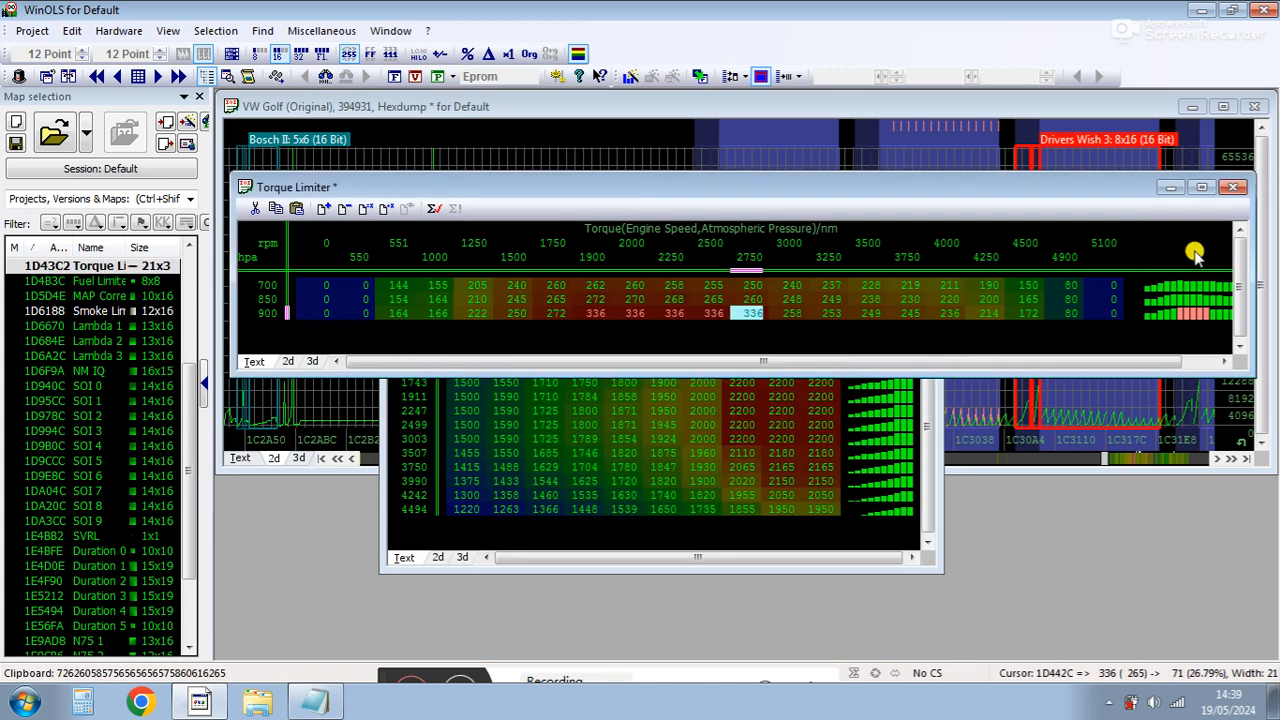
click(1232, 187)
click(748, 400)
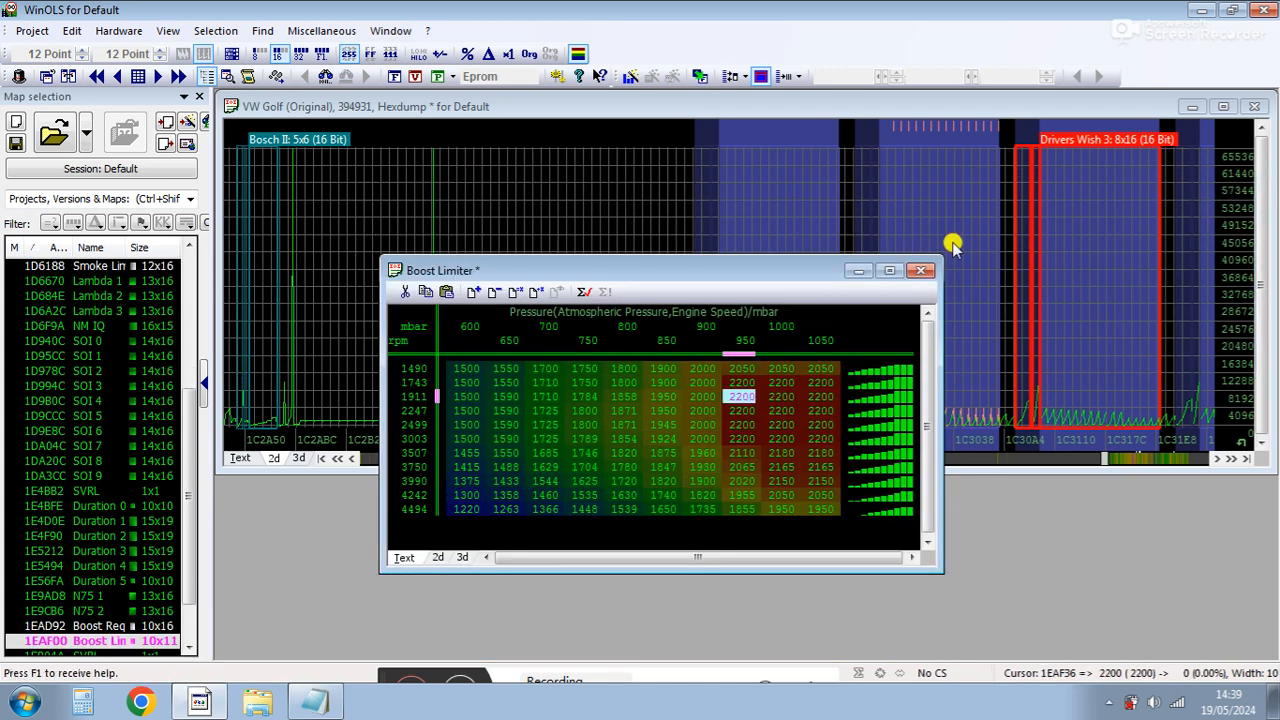
click(541, 352)
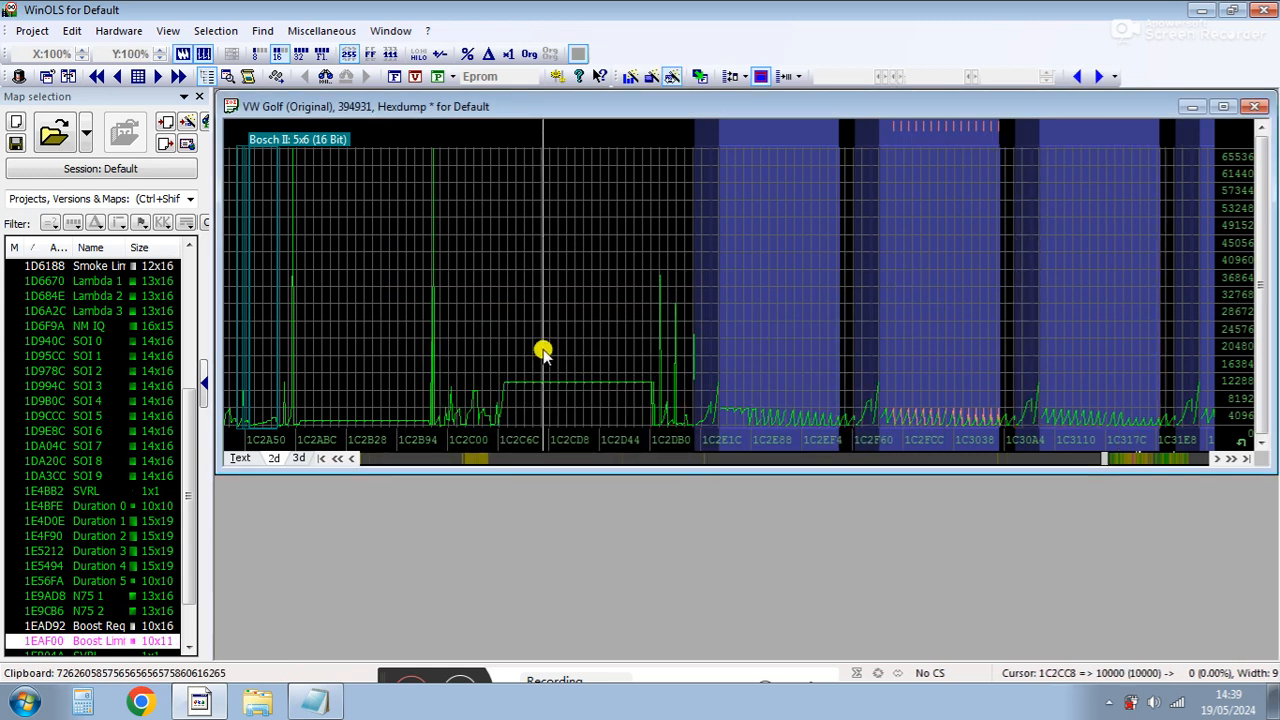
scroll(188, 536, up, 1)
mouse_move(188, 536)
mouse_down()
mouse_move(191, 400)
mouse_move(193, 512)
mouse_up()
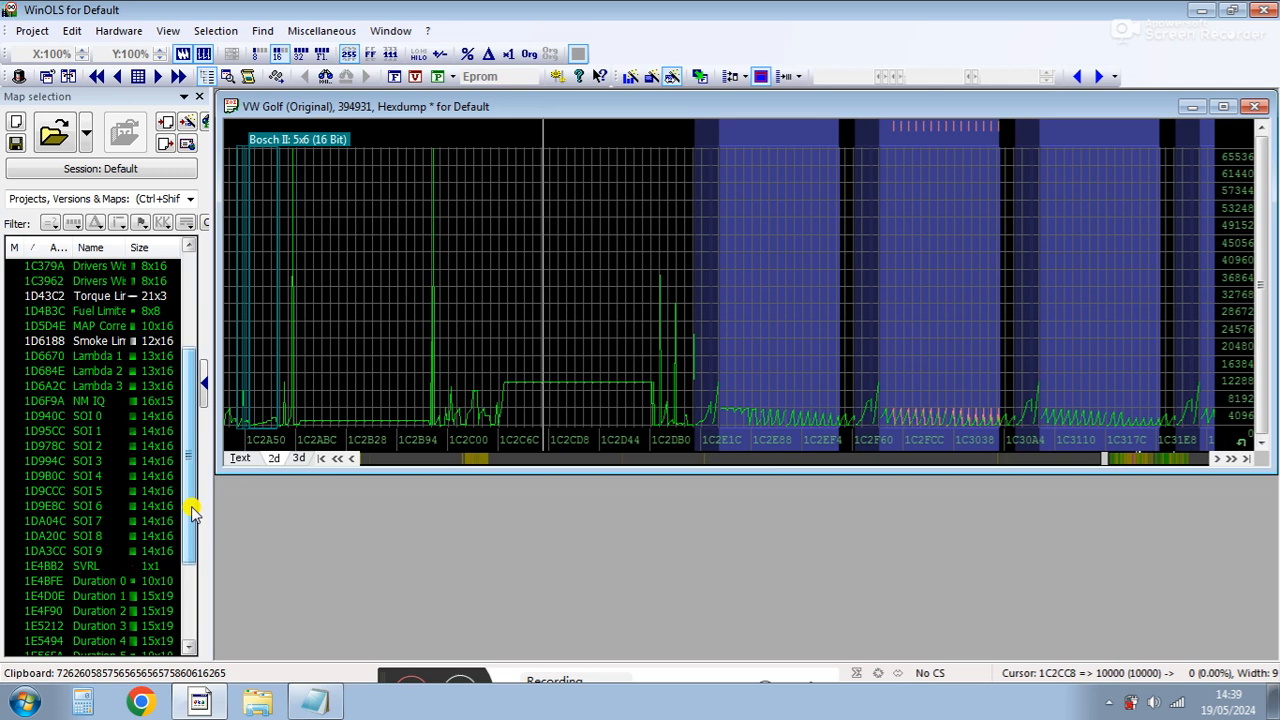